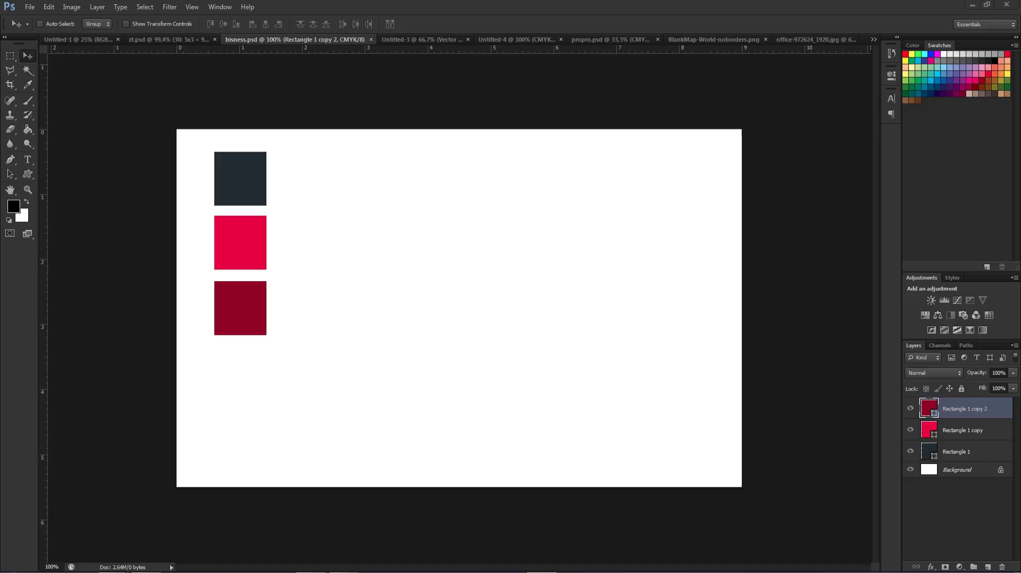
Draw a polygonal triangle selection over the card's lower-right area with a diagonal edge
key("l")
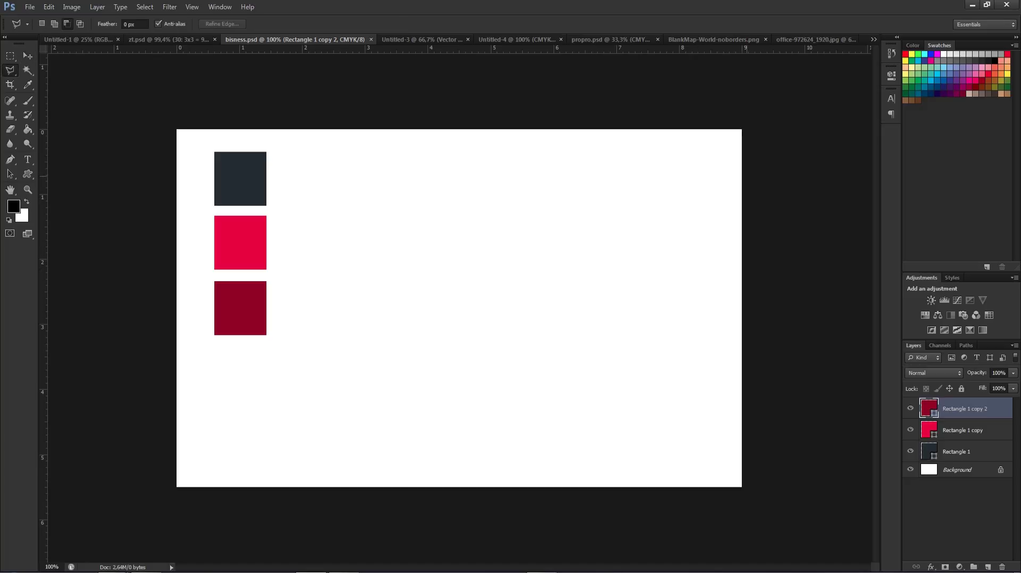
left_click(754, 175)
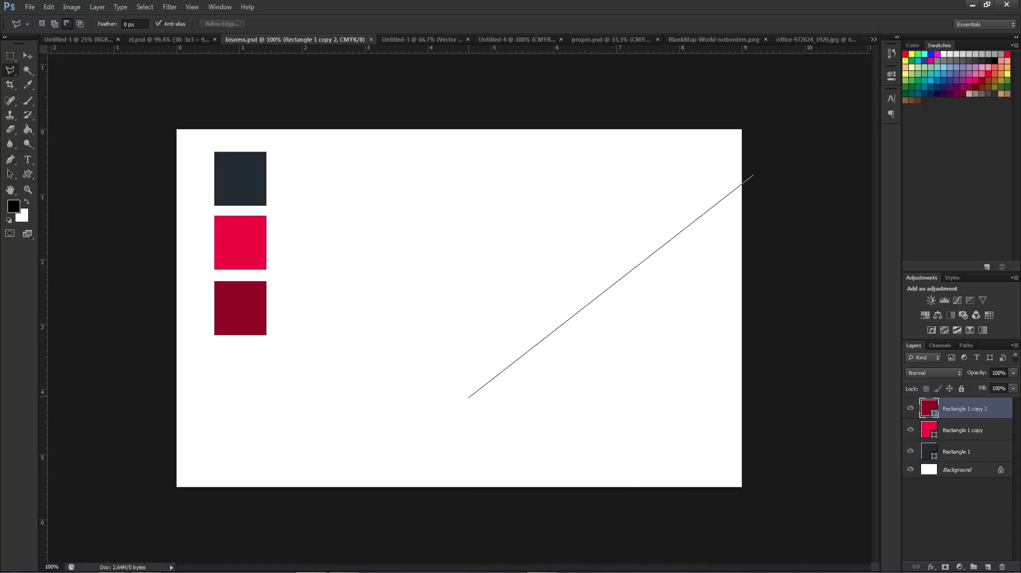
left_click(455, 417)
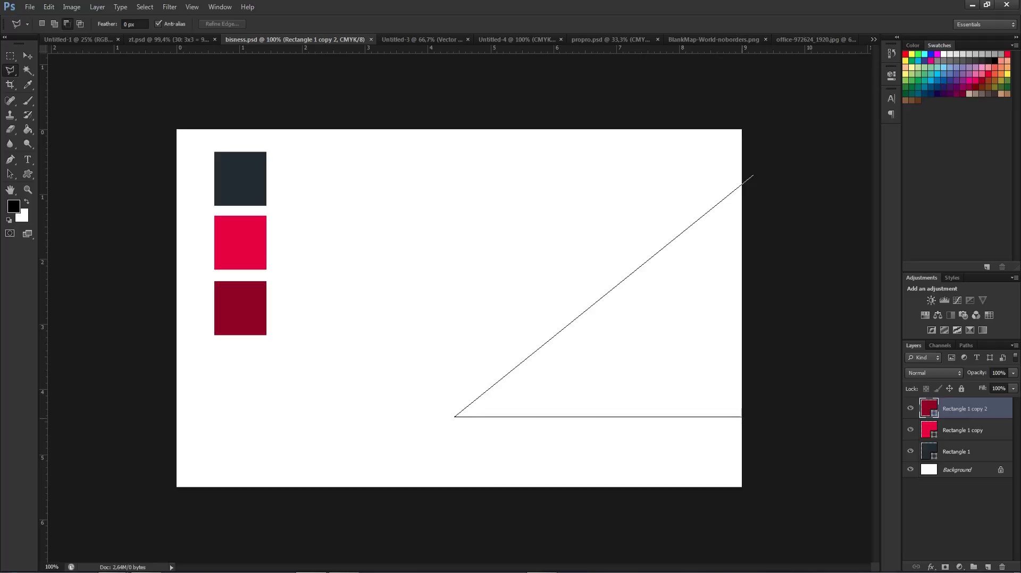
left_click(755, 417)
double_click(776, 201)
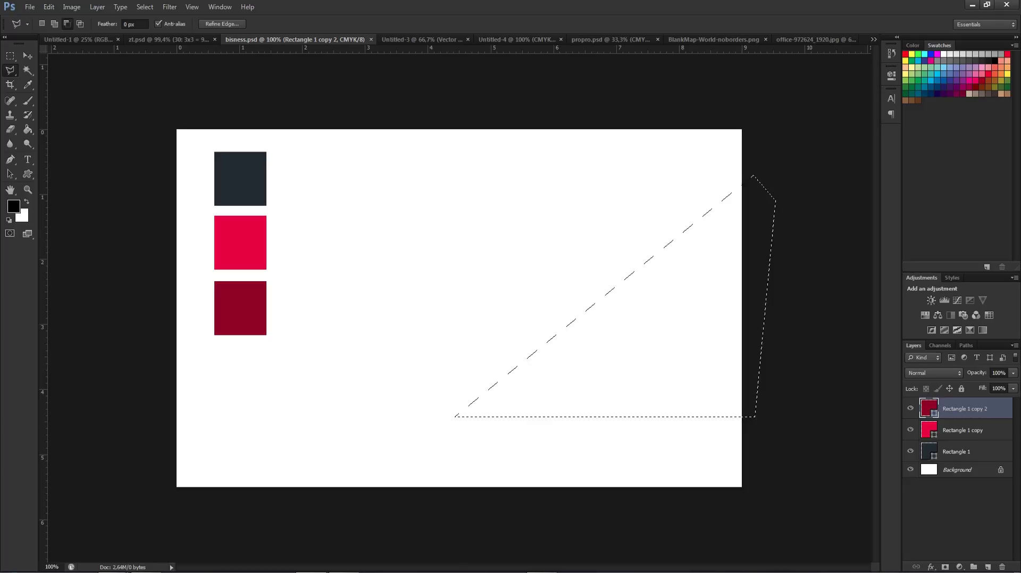
Fill the triangle with the navy from the top swatch on new Layer 1, then deselect
left_click(987, 567)
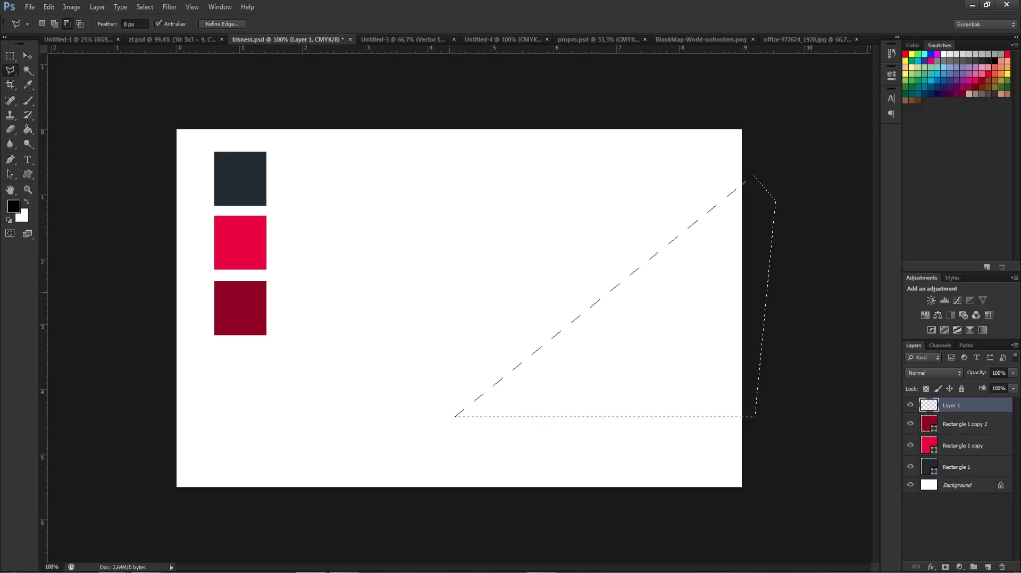
key("i")
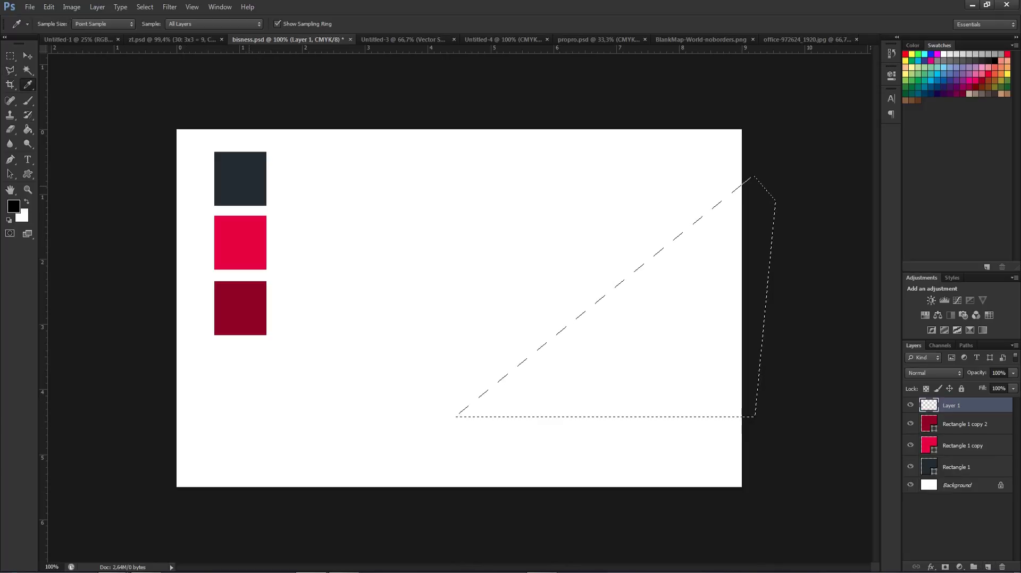
left_click(246, 184)
key("g")
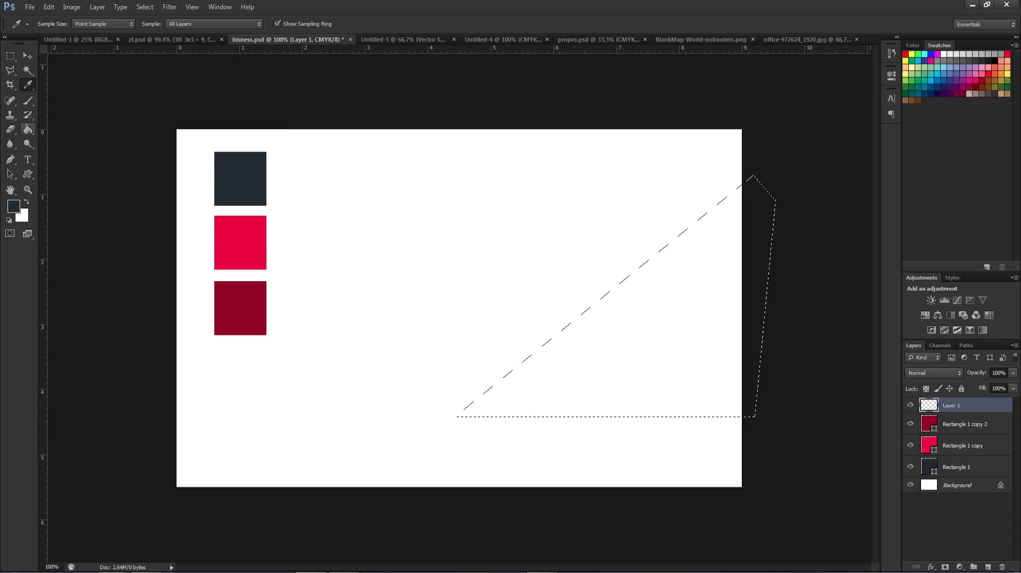
left_click(665, 345)
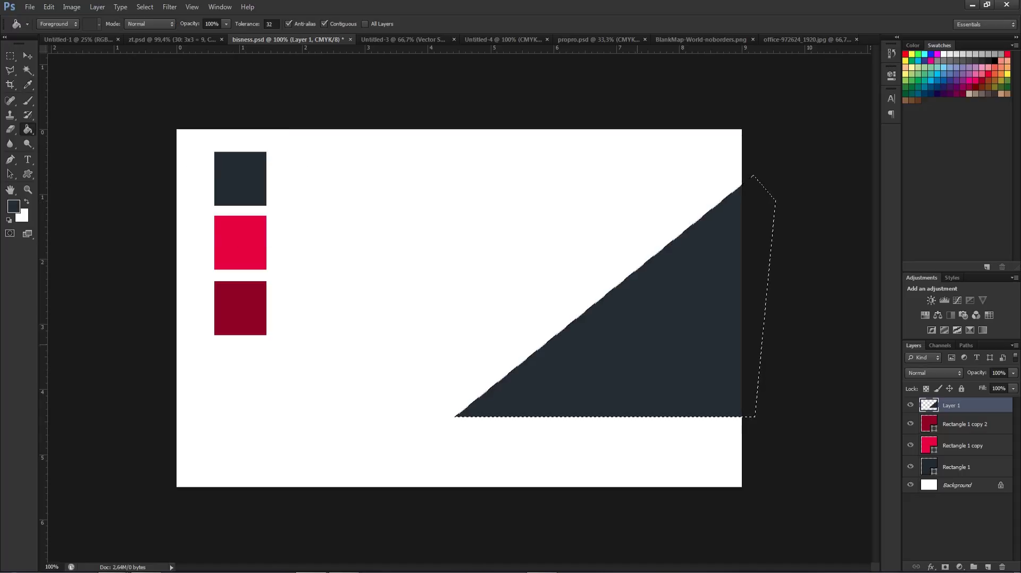
left_click(145, 7)
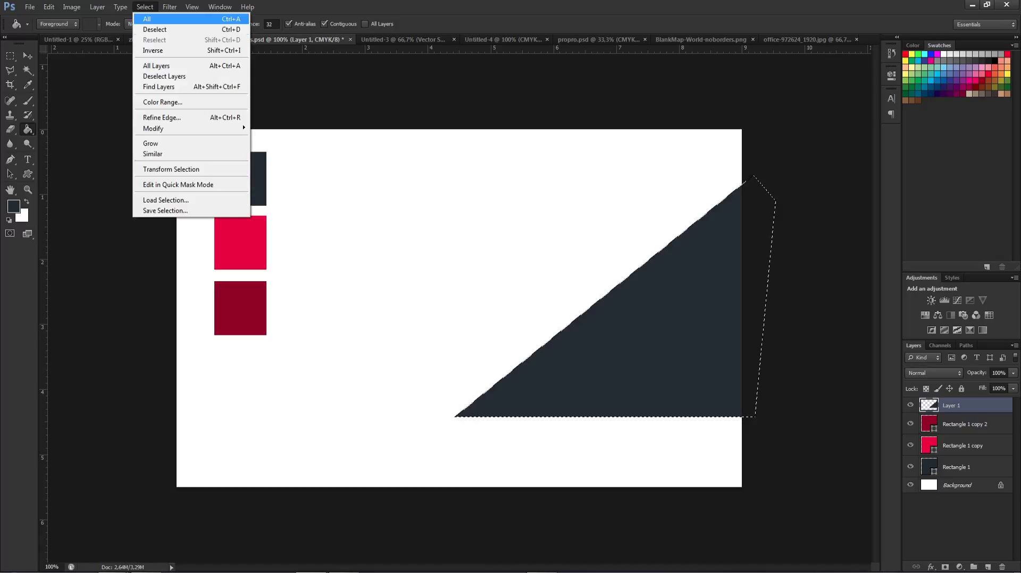
left_click(155, 29)
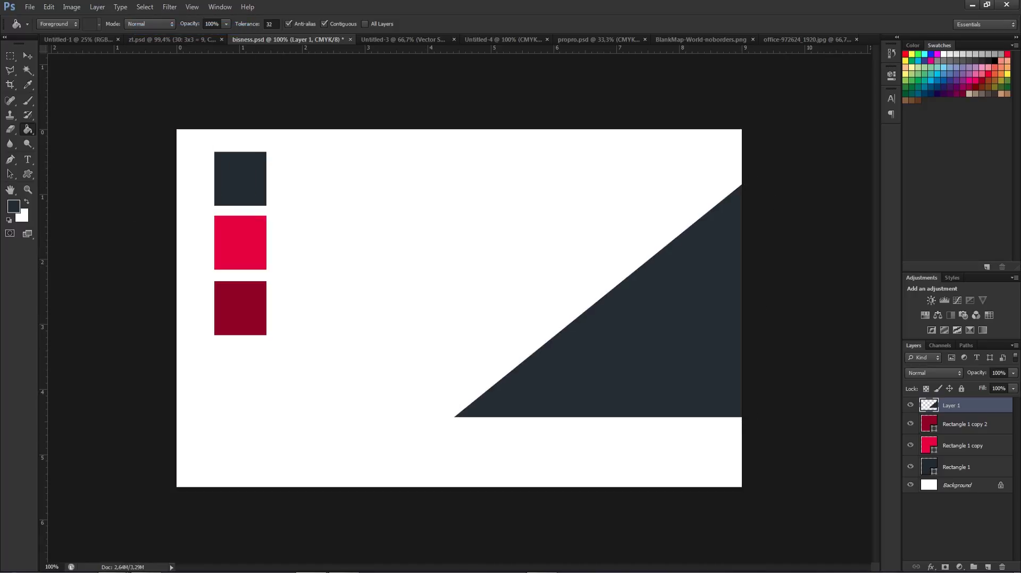
Outline a band shape running along the triangle's diagonal and down past its bottom edge
left_click(9, 70)
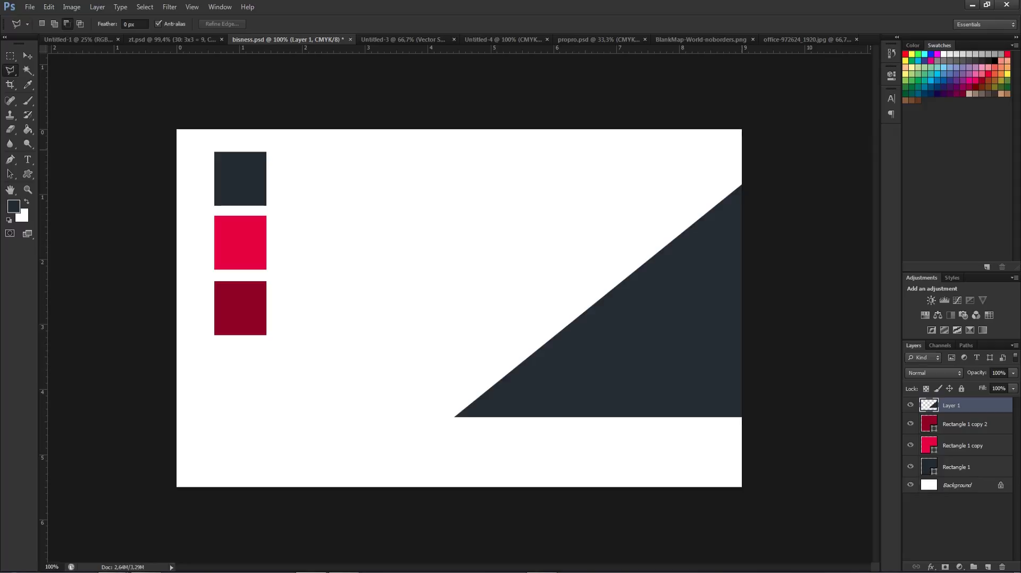
left_click(743, 150)
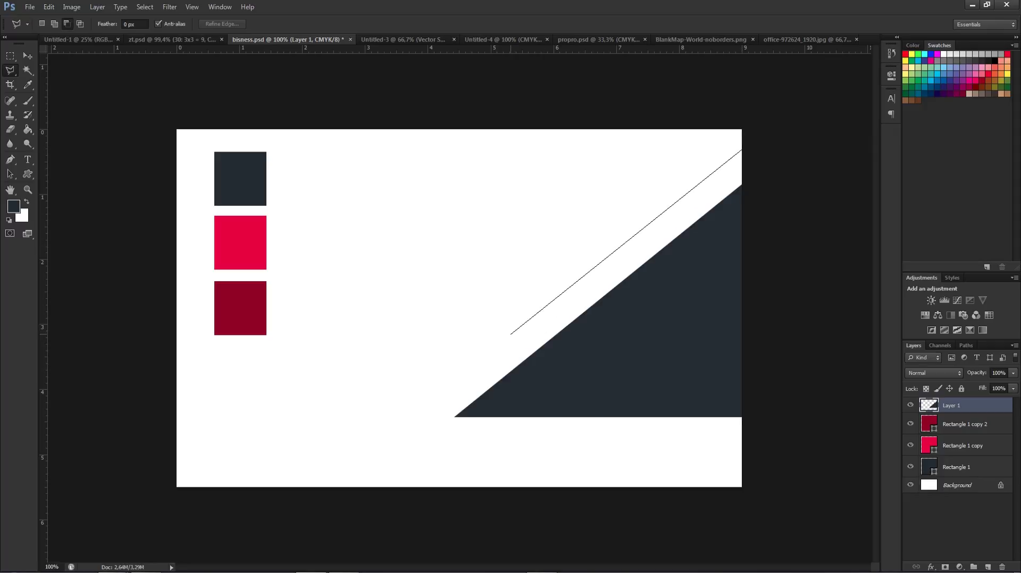
left_click(510, 334)
left_click(511, 448)
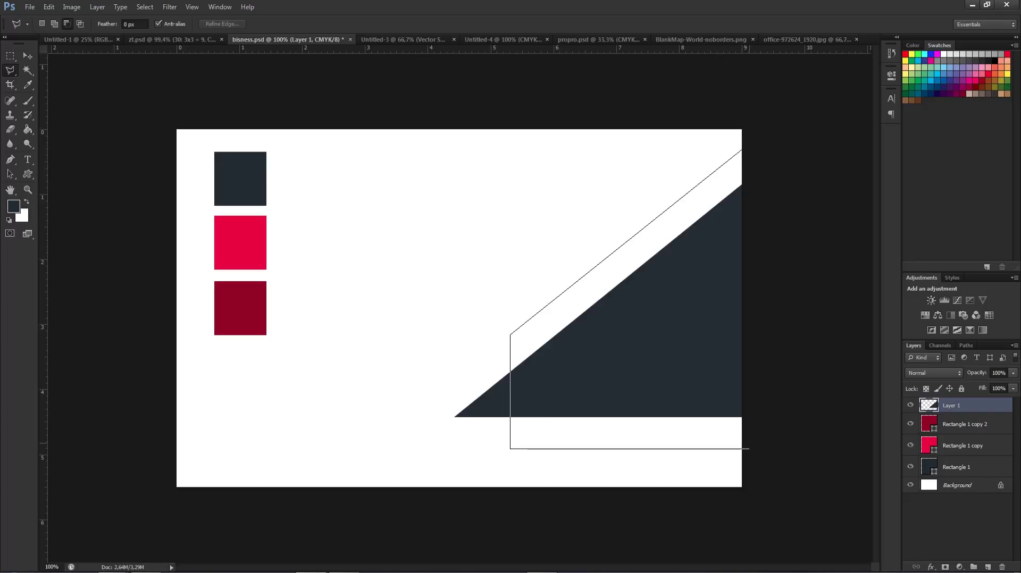
left_click(749, 449)
double_click(785, 198)
Fill the band with the middle swatch's bright red on new Layer 2 below the triangle, then deselect
key("alt+bracketleft")
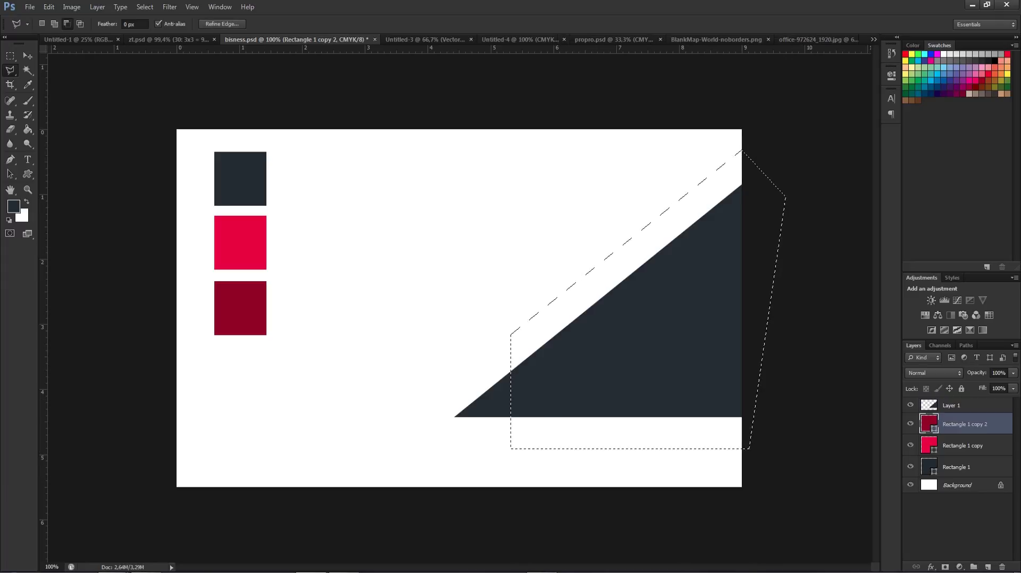
left_click(988, 567)
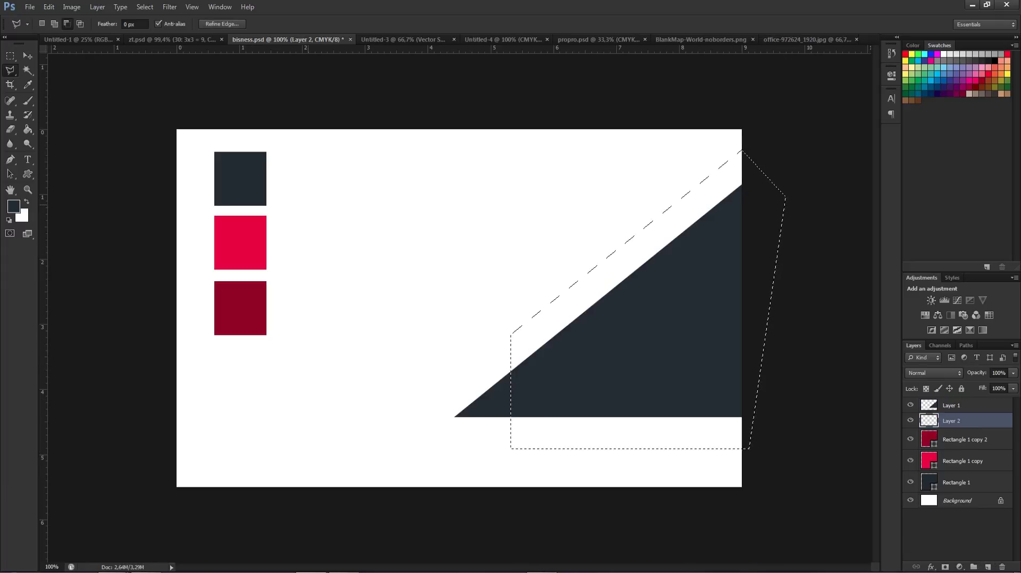
key("i")
left_click(249, 240)
key("g")
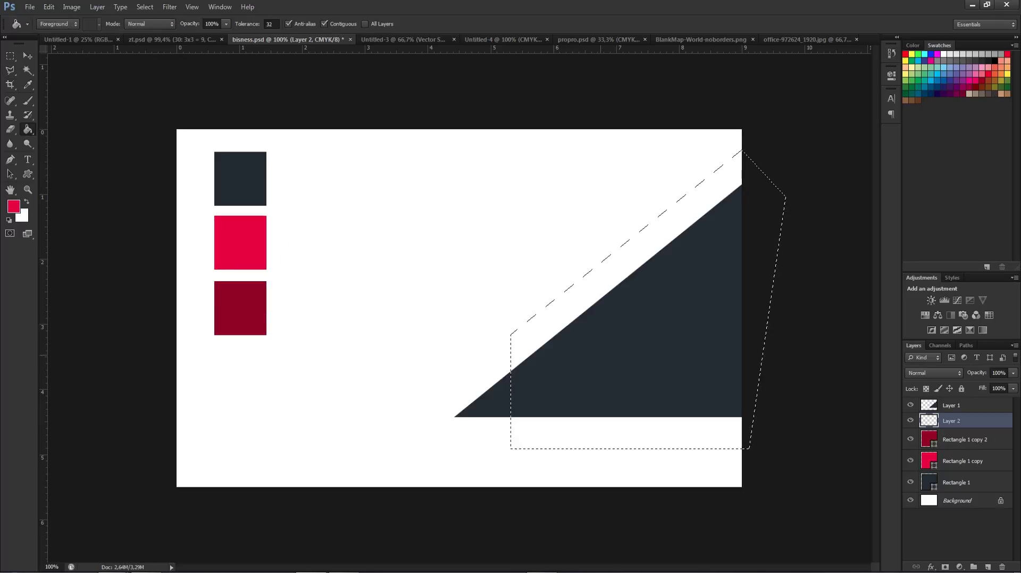
left_click(612, 434)
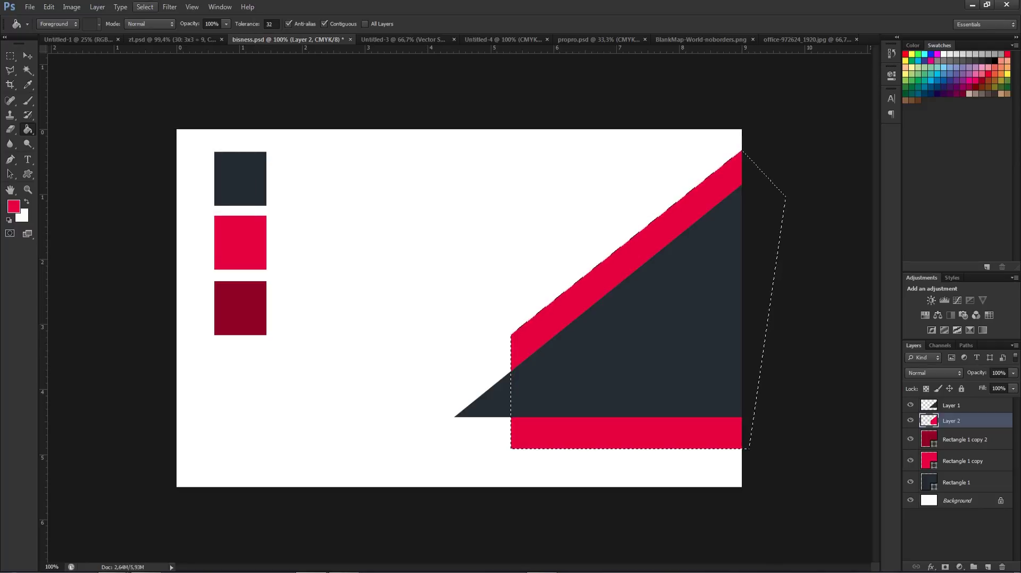
left_click(144, 7)
left_click(151, 28)
key("v")
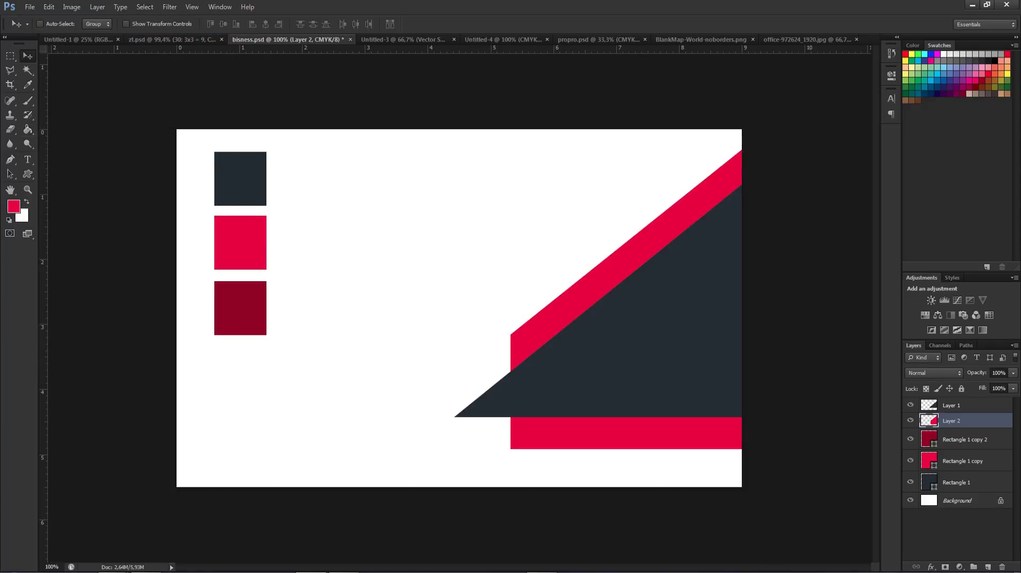
Select Layer 2, nudge the red band up a few pixels, and add empty Layer 3 beneath it
right_click(604, 269)
left_click(625, 275)
key("Up")
key("Up")
key("Up")
key("Up")
key("Down")
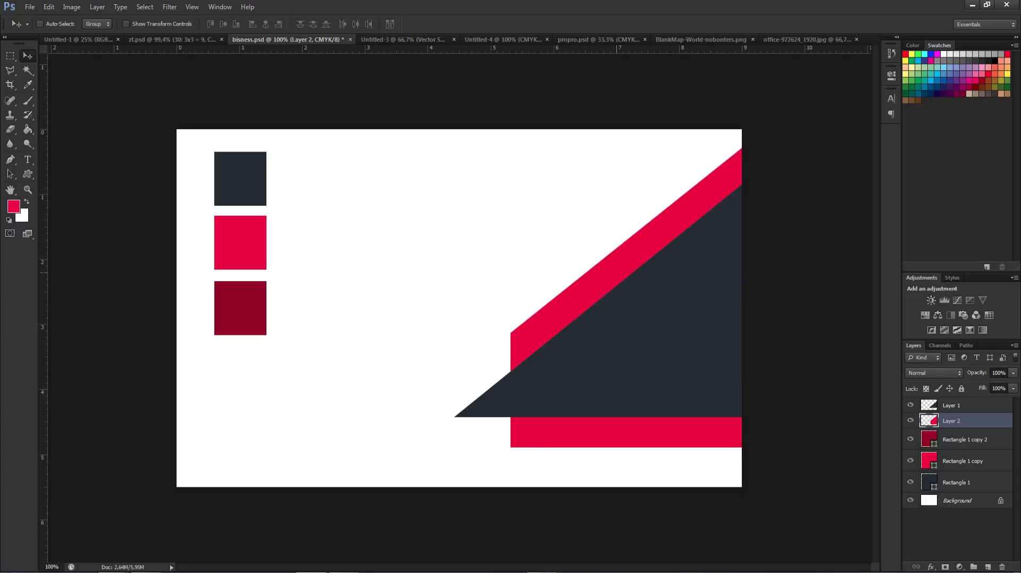
key("Up")
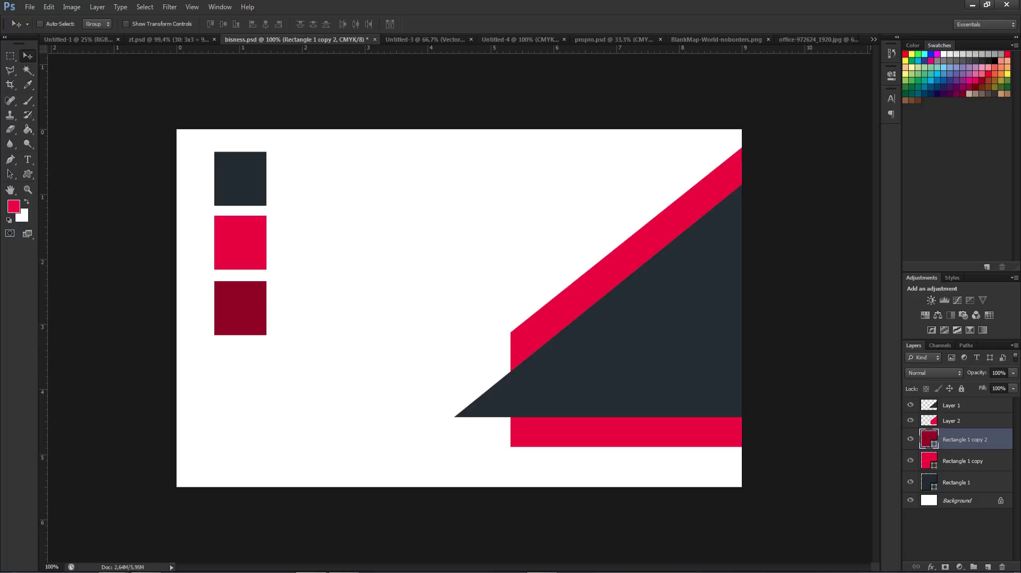
left_click(988, 567)
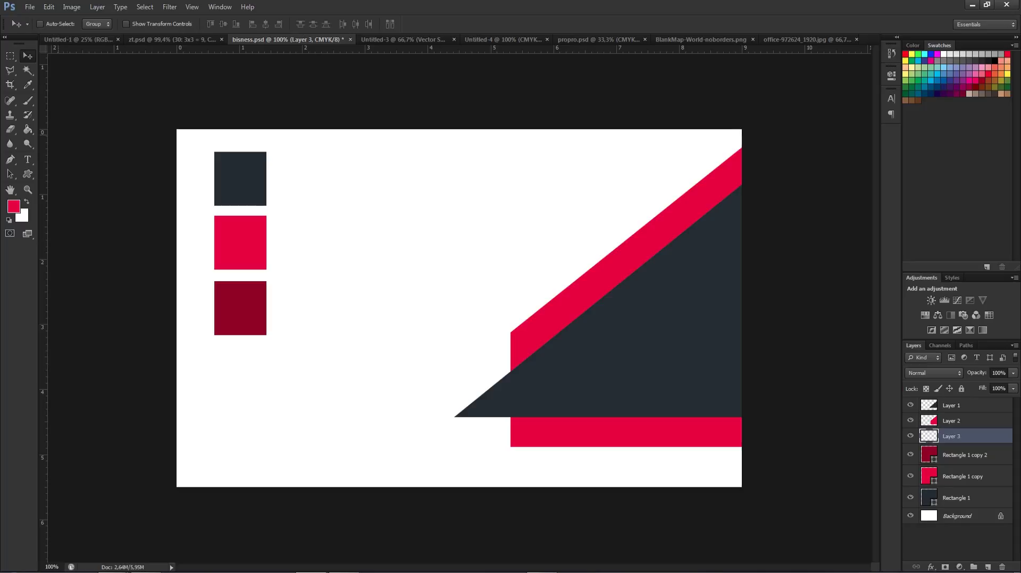
left_click(10, 70)
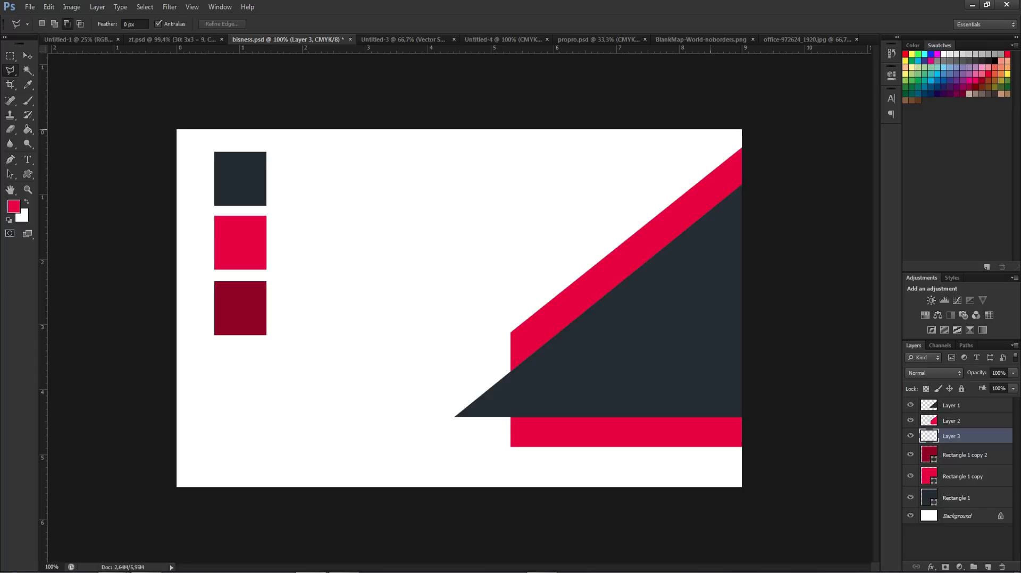
Outline a wider band from the card's top edge down past the bottom-right corner
left_click(710, 129)
left_click(544, 263)
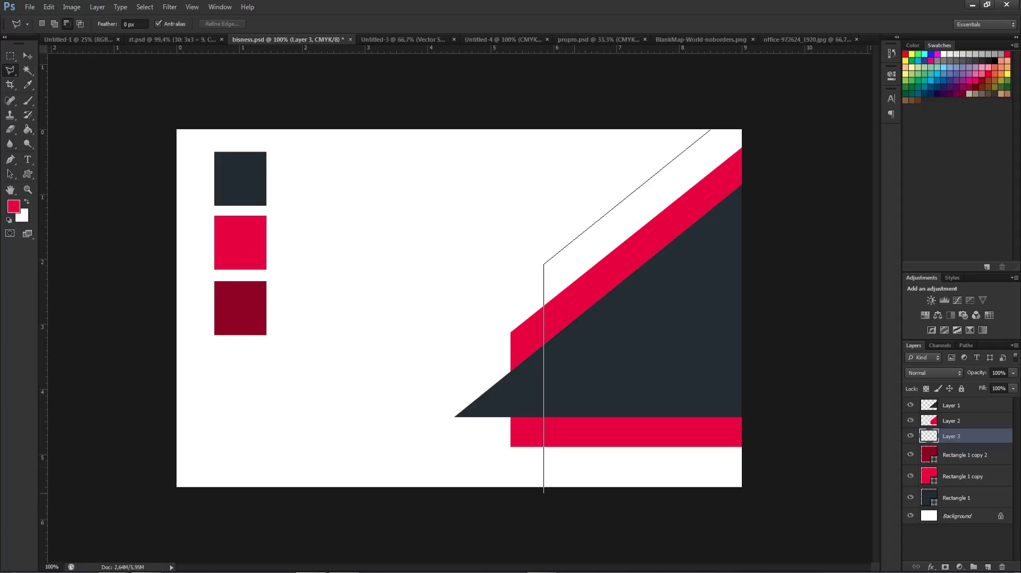
left_click(543, 498)
left_click(784, 503)
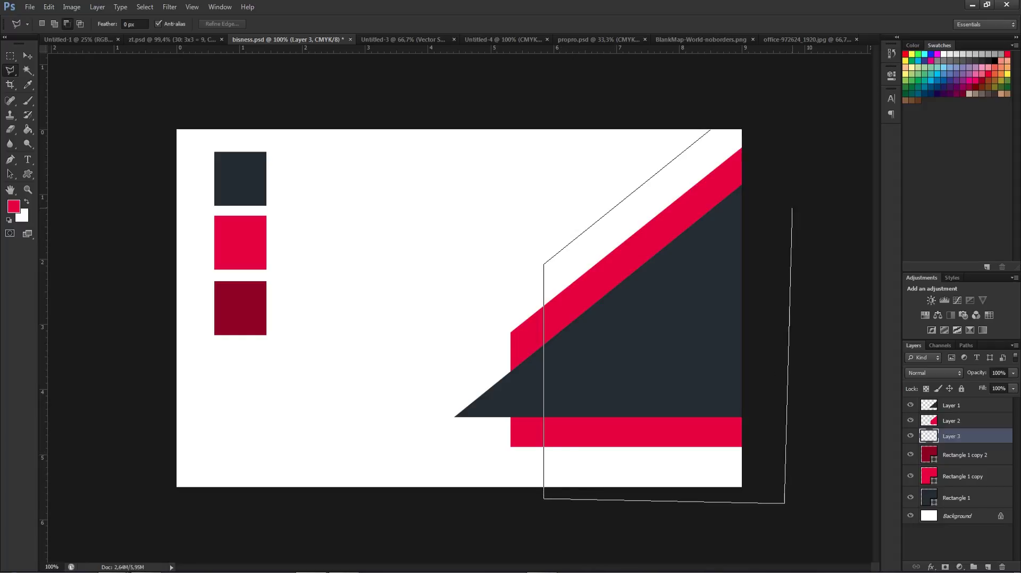
double_click(767, 110)
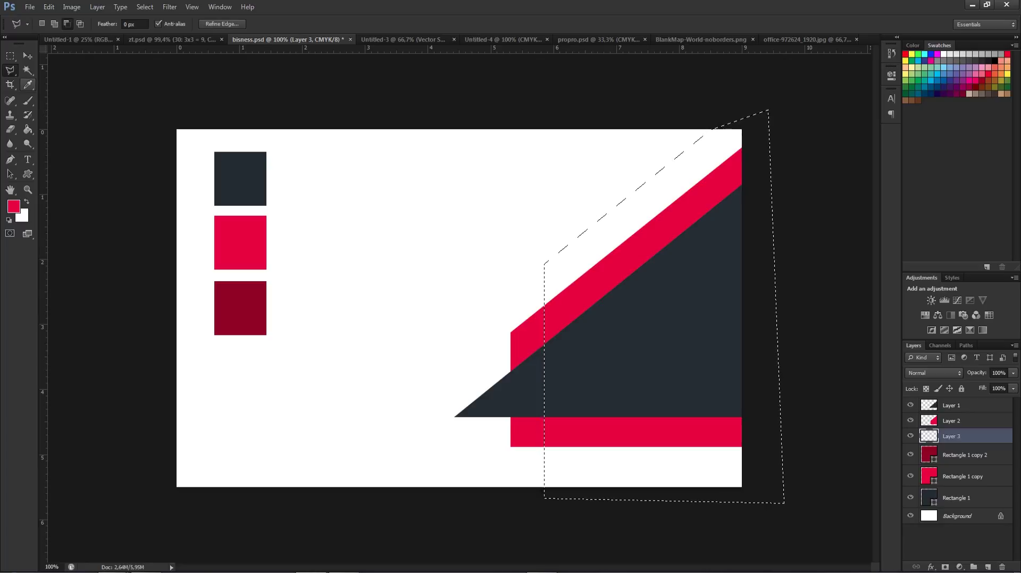
Fill it with the bottom swatch's dark red on Layer 3, deselect, and bring up the office-972624_1920.jpg photo
key("i")
left_click(240, 309)
key("g")
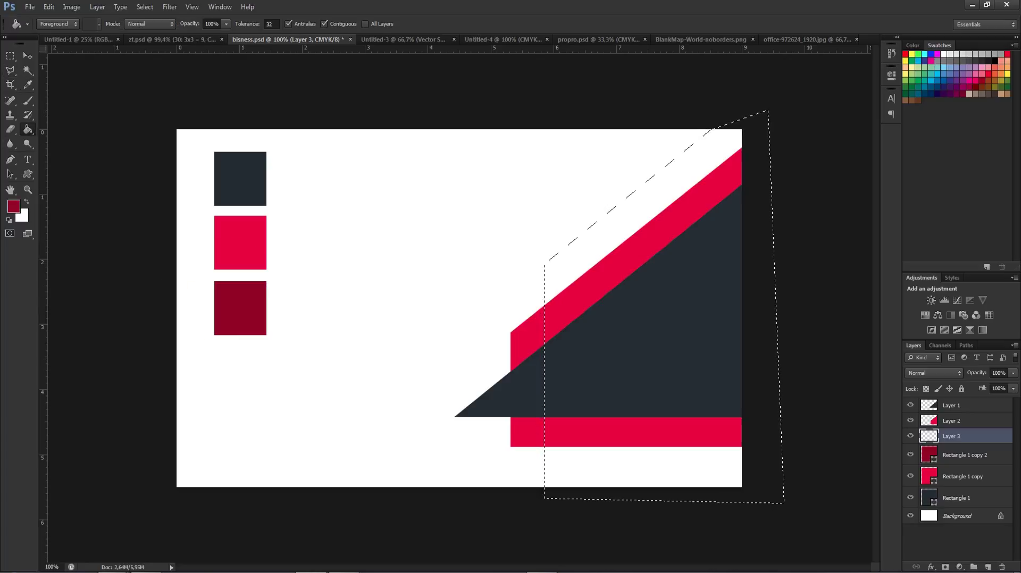
left_click(639, 468)
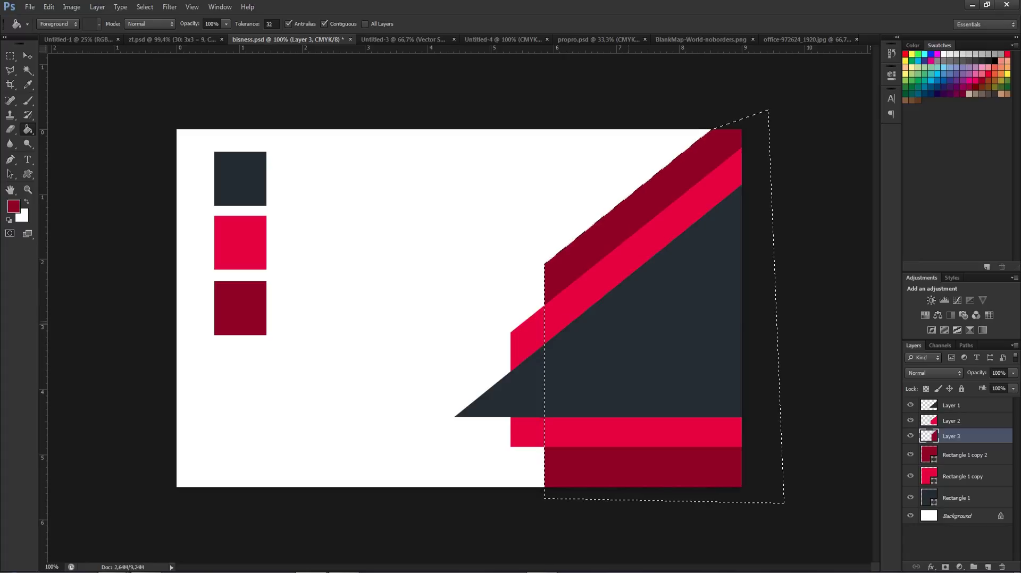
left_click(144, 7)
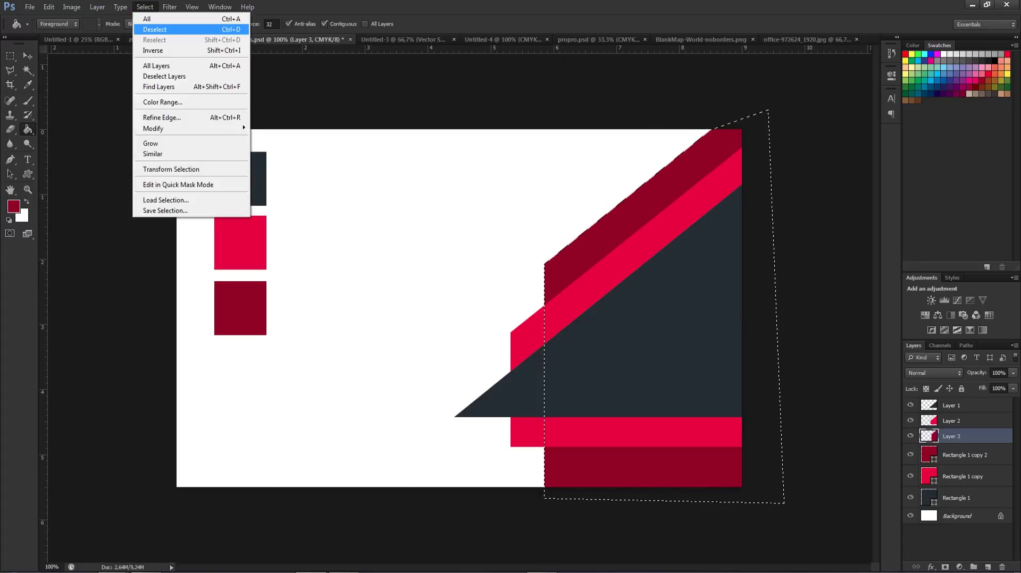
left_click(154, 29)
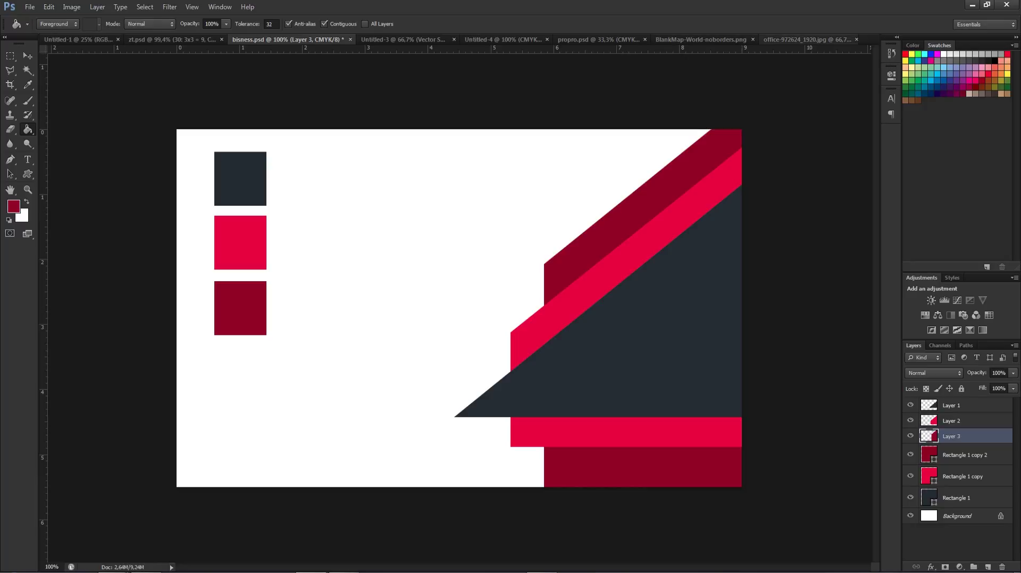
left_click(798, 40)
key("v")
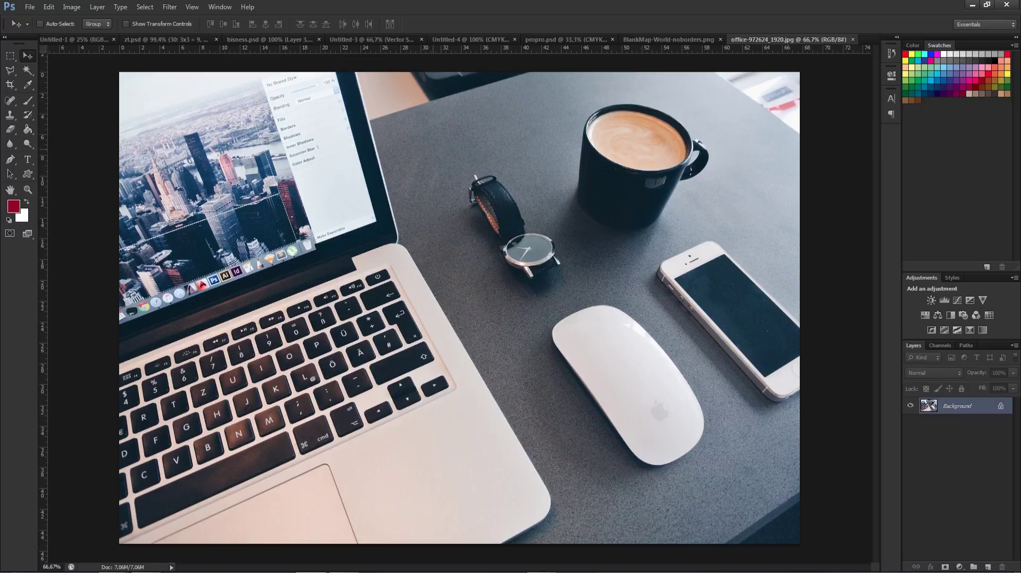
Paste the desk photo into bisness.psd, shift it up-right, and move Layer 4 to the top
left_click(481, 39)
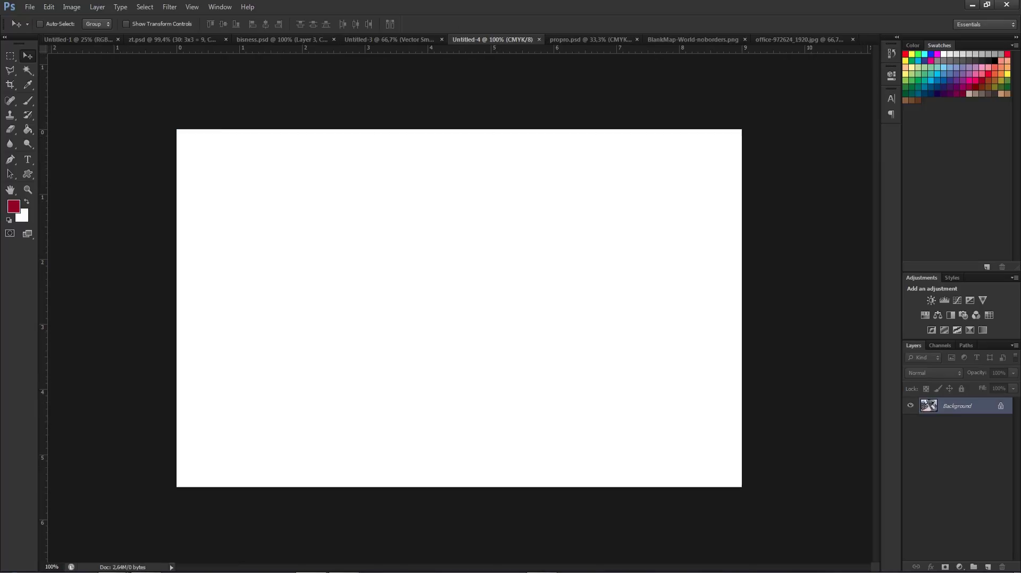
left_click(389, 40)
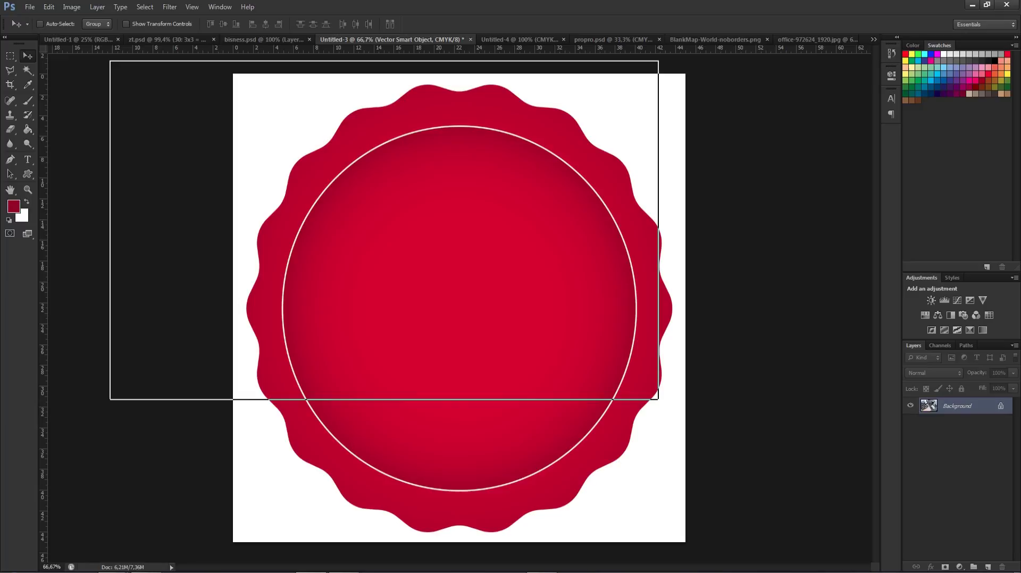
left_click(613, 40)
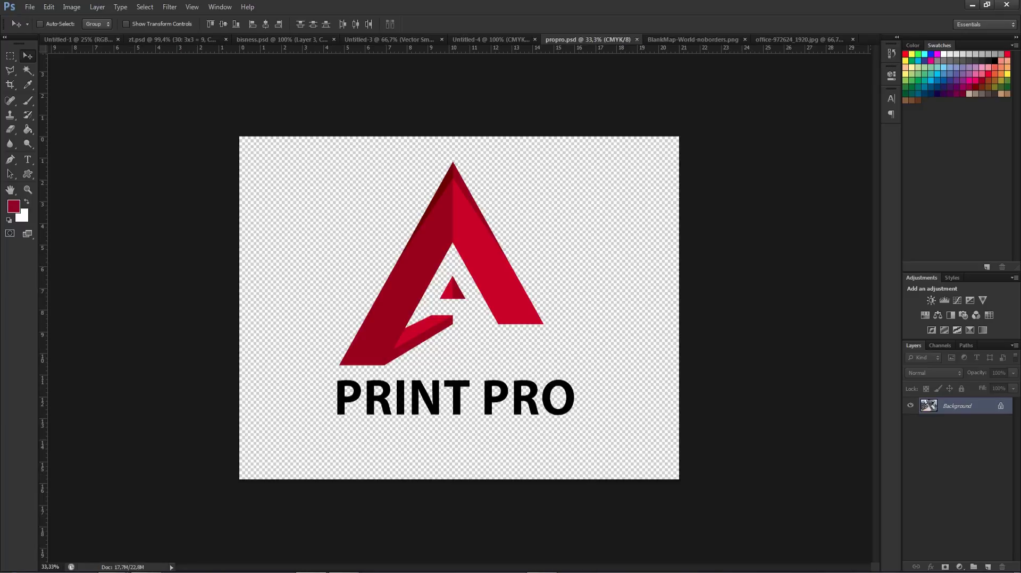
left_click(282, 40)
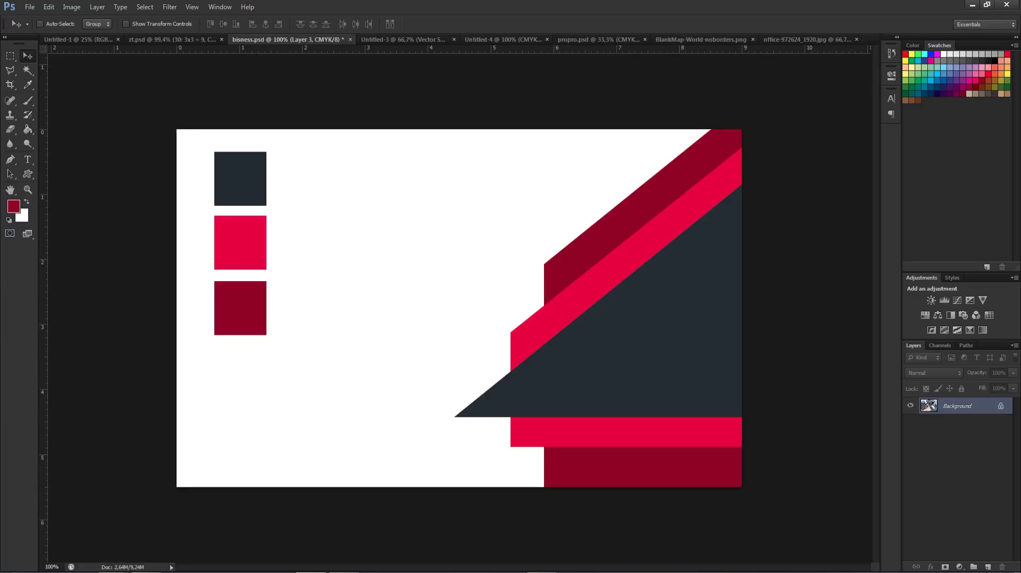
key("ctrl+v")
left_click_drag(434, 301, 457, 239)
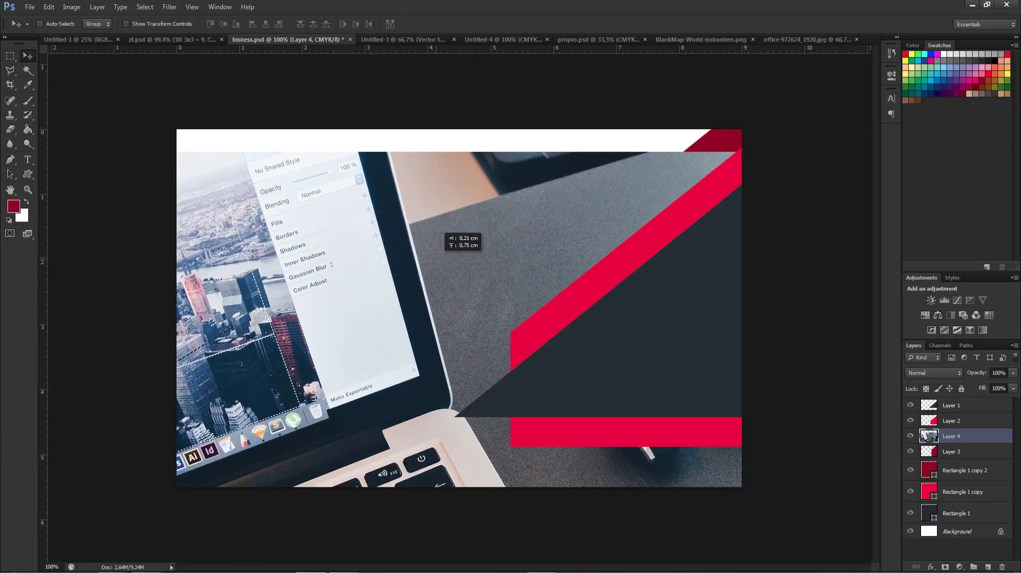
left_click_drag(951, 436, 951, 460)
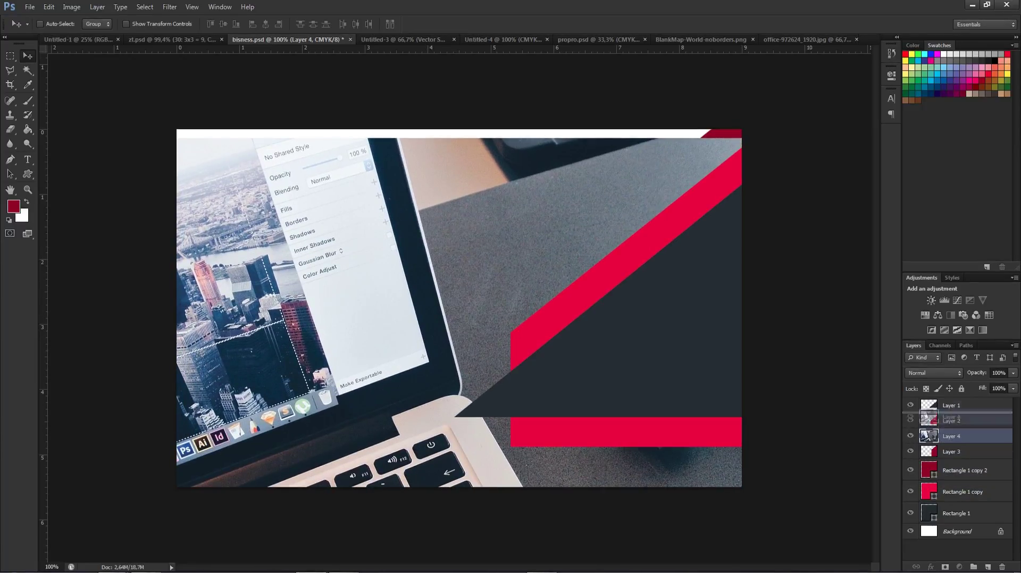
left_click_drag(951, 459, 951, 403)
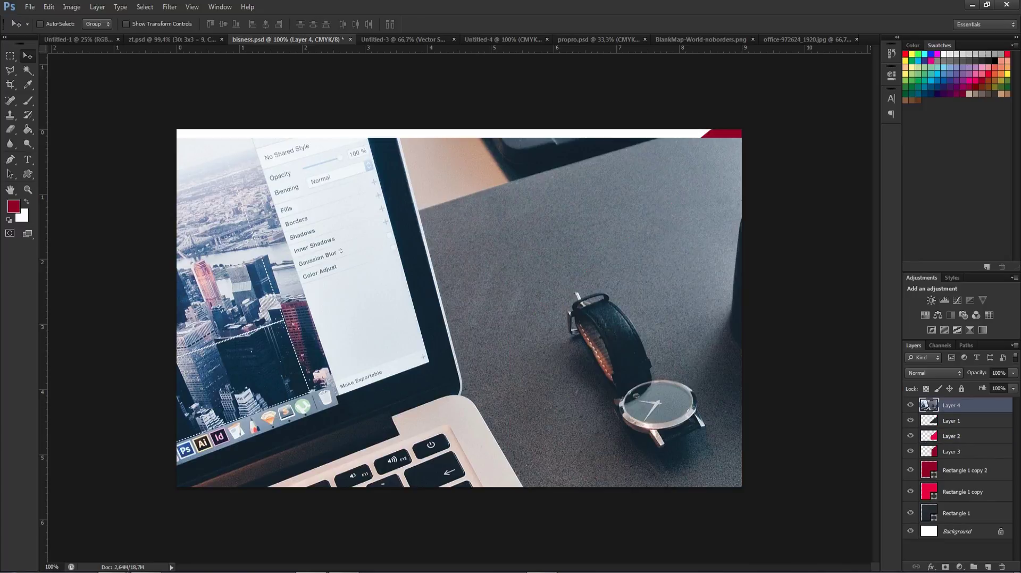
Scale the desk photo proportionally to about 40%, then clip Layer 4 to the navy triangle and reposition it
left_click(49, 7)
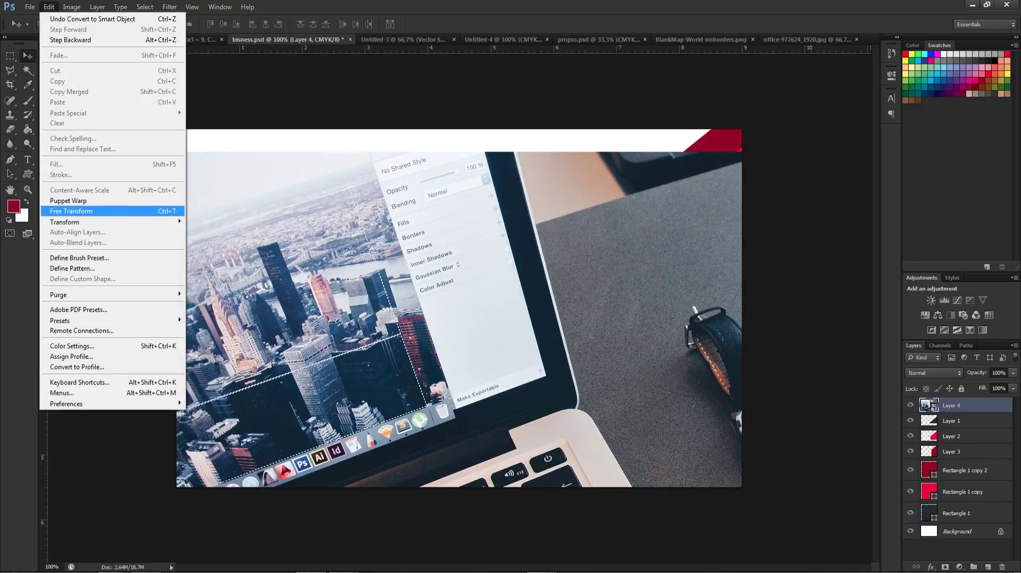
left_click(75, 211)
left_click(189, 24)
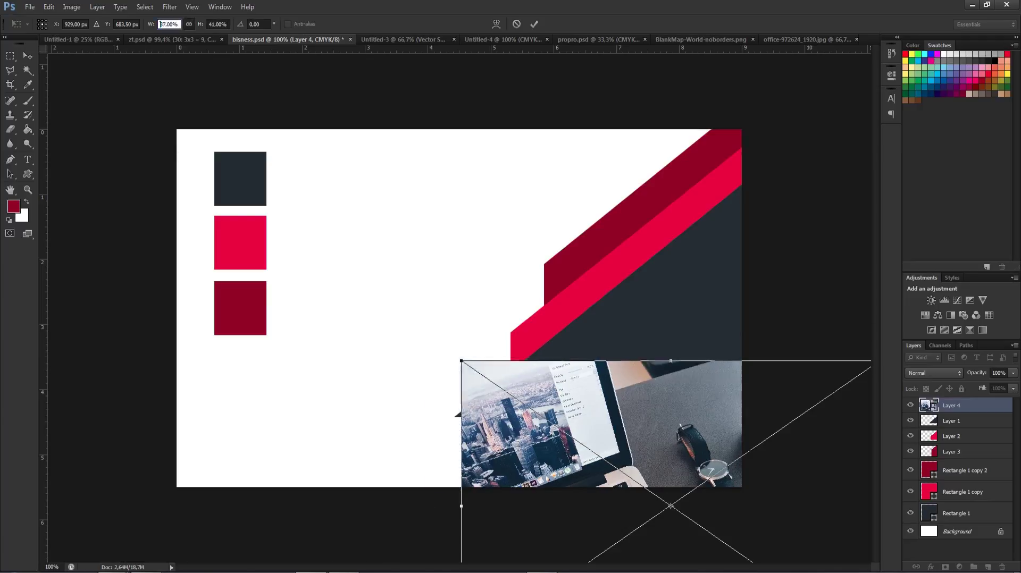
left_click_drag(151, 24, 115, 24)
left_click_drag(684, 408, 643, 273)
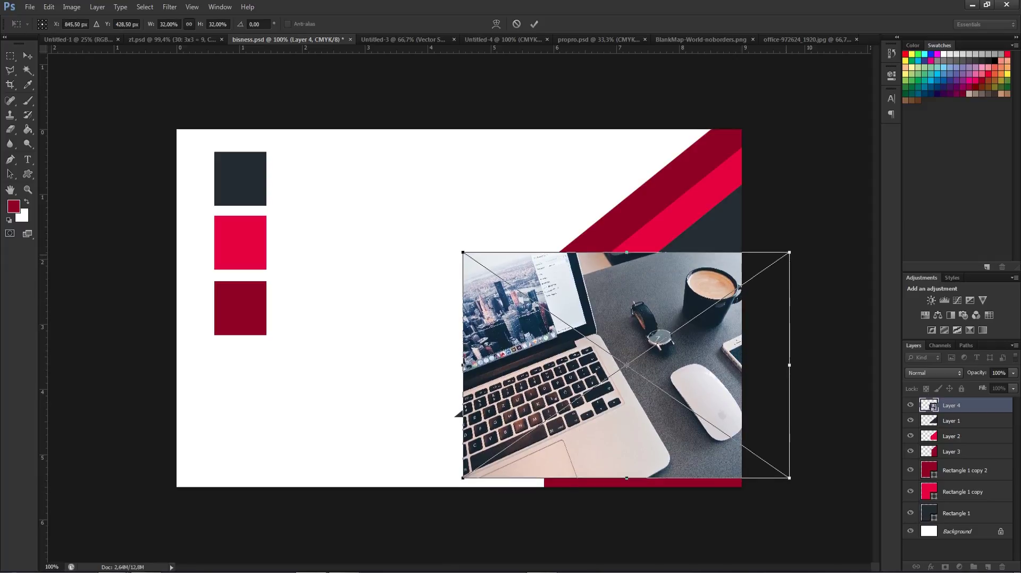
left_click_drag(790, 252, 827, 222)
mouse_move(673, 297)
left_mouse_down()
mouse_move(687, 261)
mouse_move(699, 261)
left_mouse_up()
key("Return")
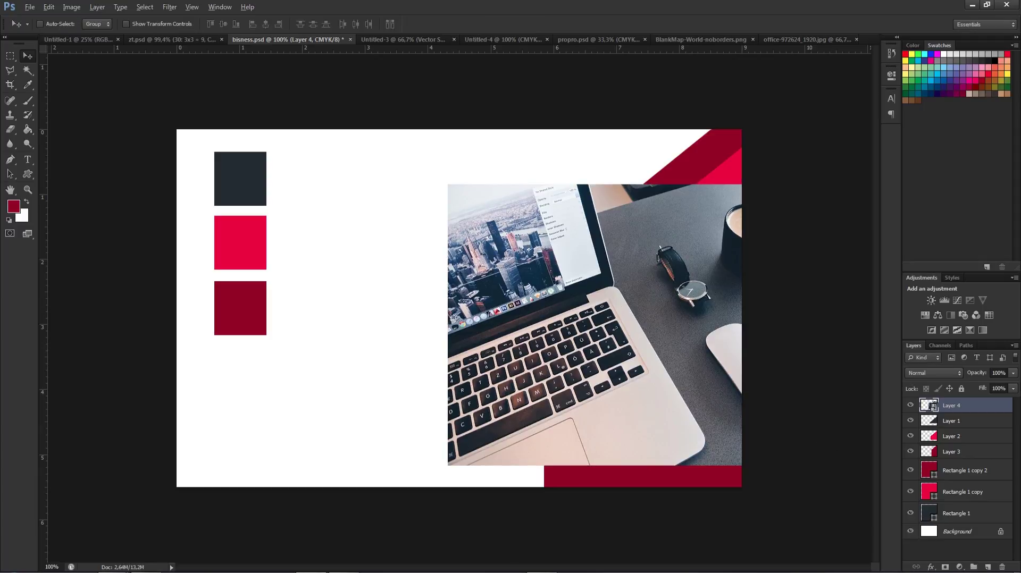
key("ctrl+alt+g")
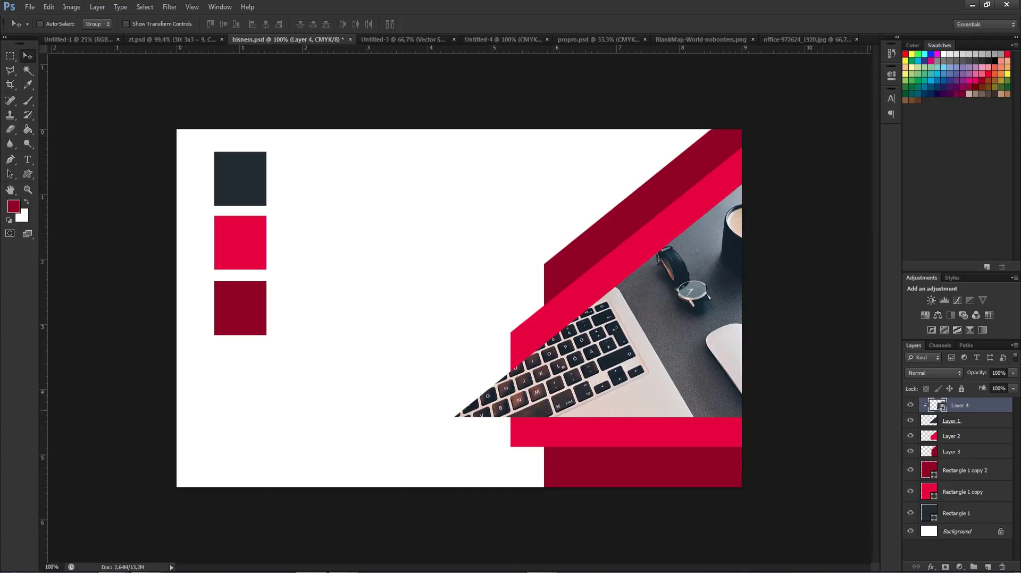
left_click_drag(691, 306, 681, 304)
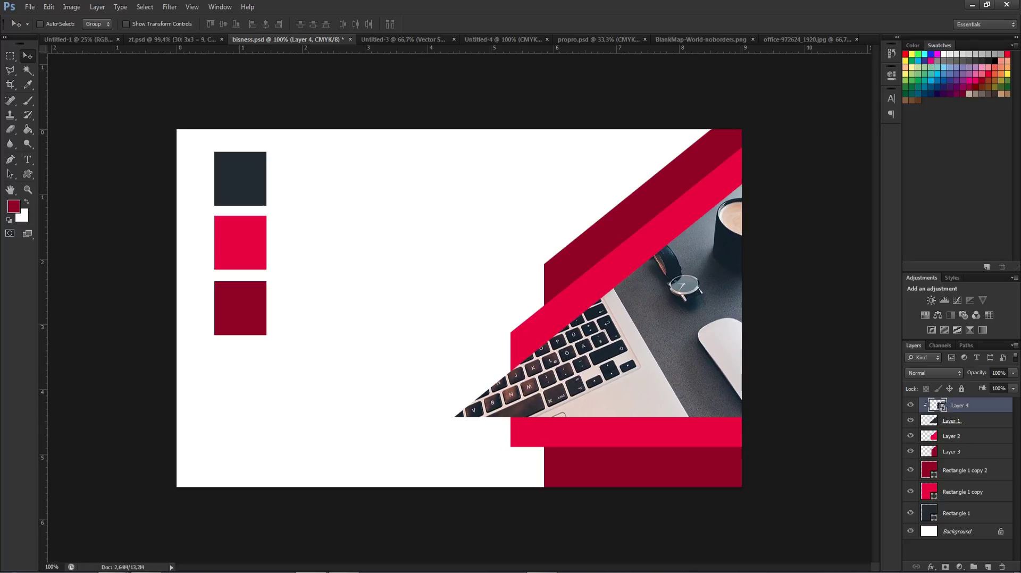
Lower Layer 4's opacity to about 33% and hide the three Rectangle swatch layers
left_click(1014, 388)
left_click_drag(1014, 386, 979, 386)
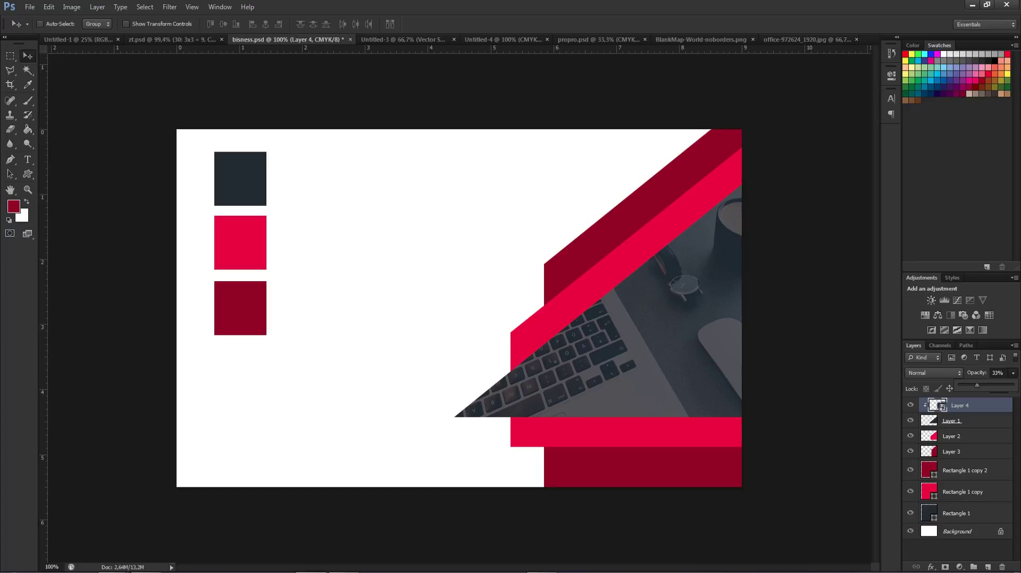
left_click(963, 470)
left_click(910, 471)
left_click(911, 492)
left_click(911, 513)
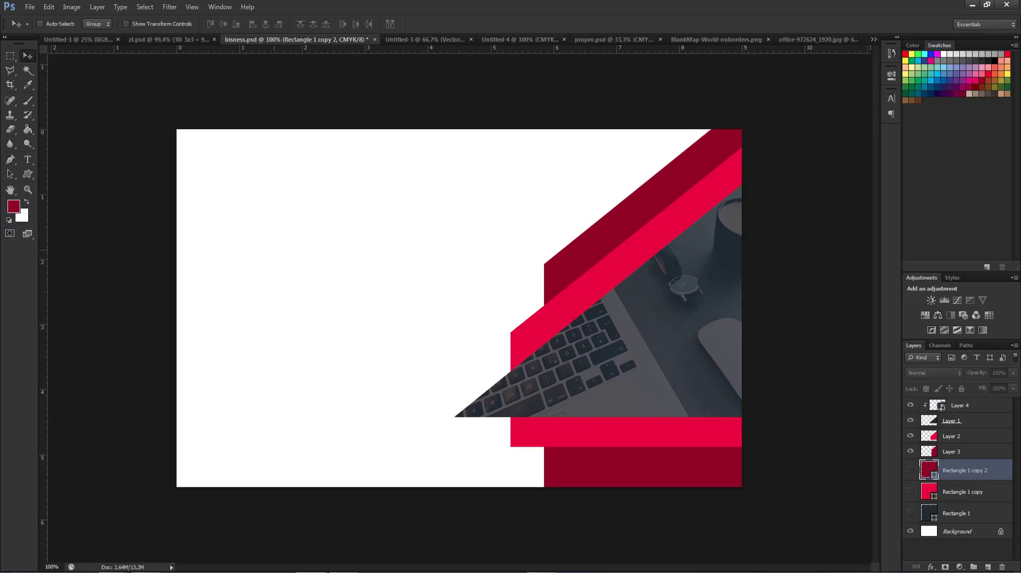
Start a black 12 pt text line near the upper left and type the person's name
key("t")
key("d")
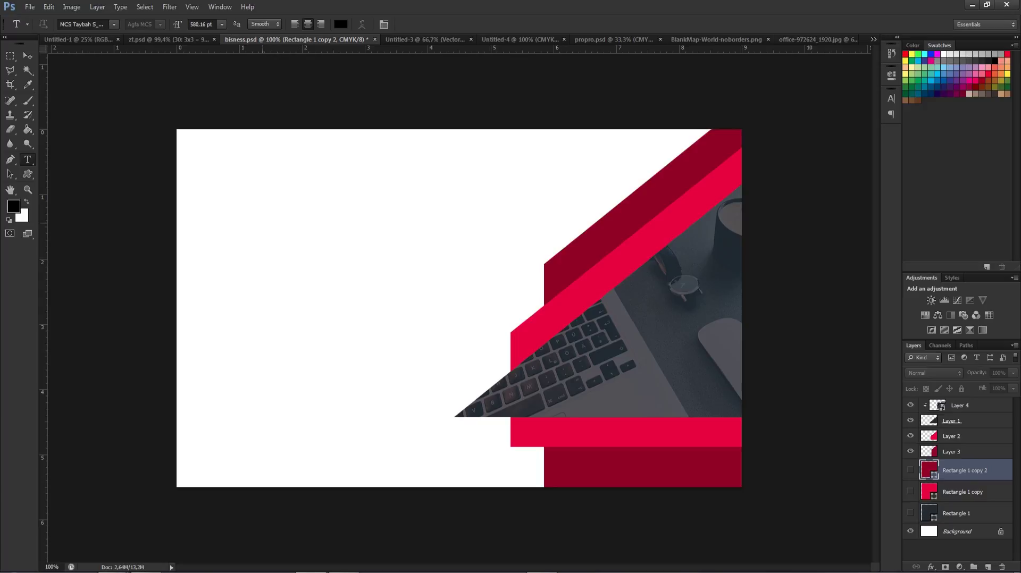
left_click(263, 222)
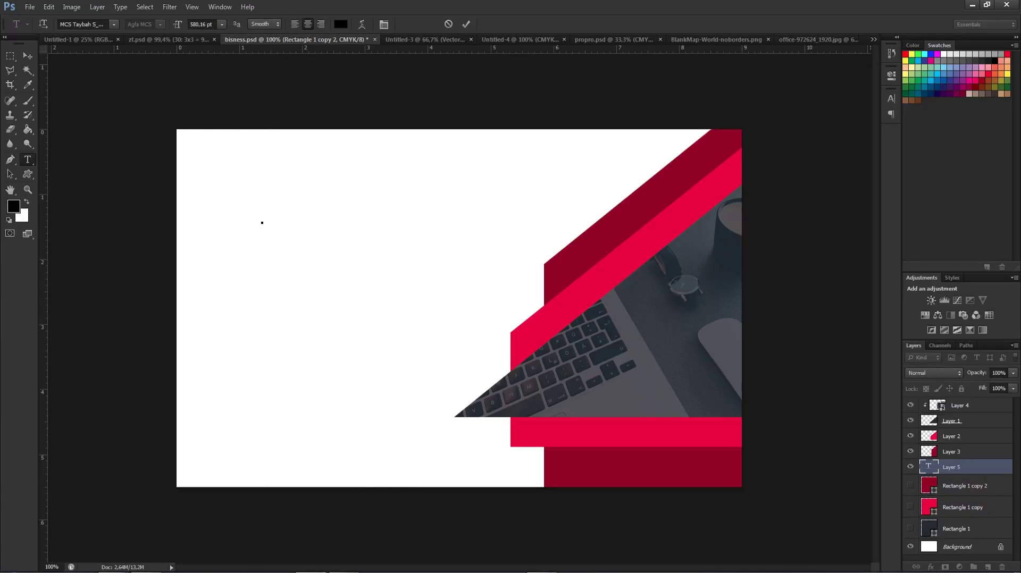
left_click(222, 24)
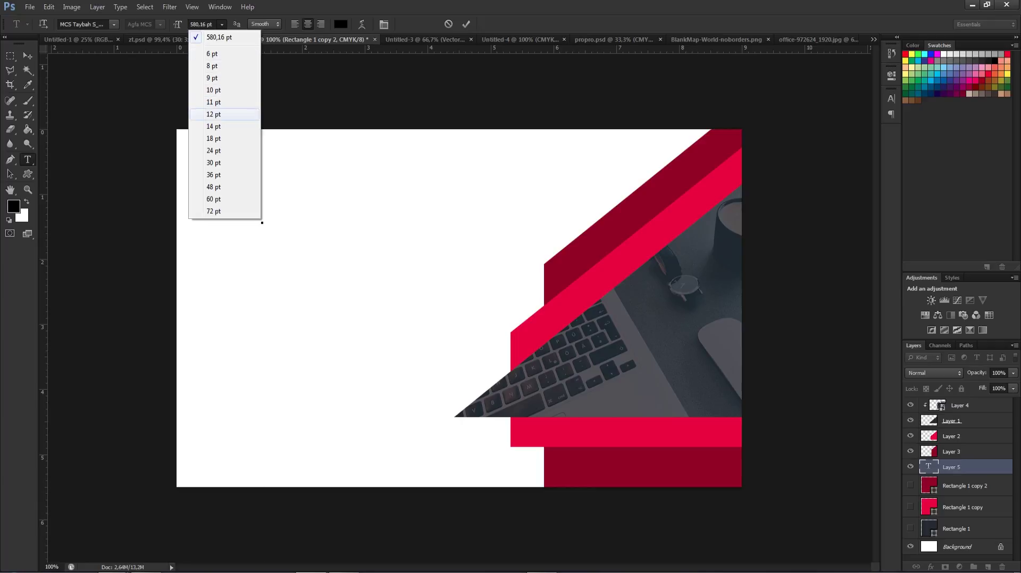
left_click(214, 114)
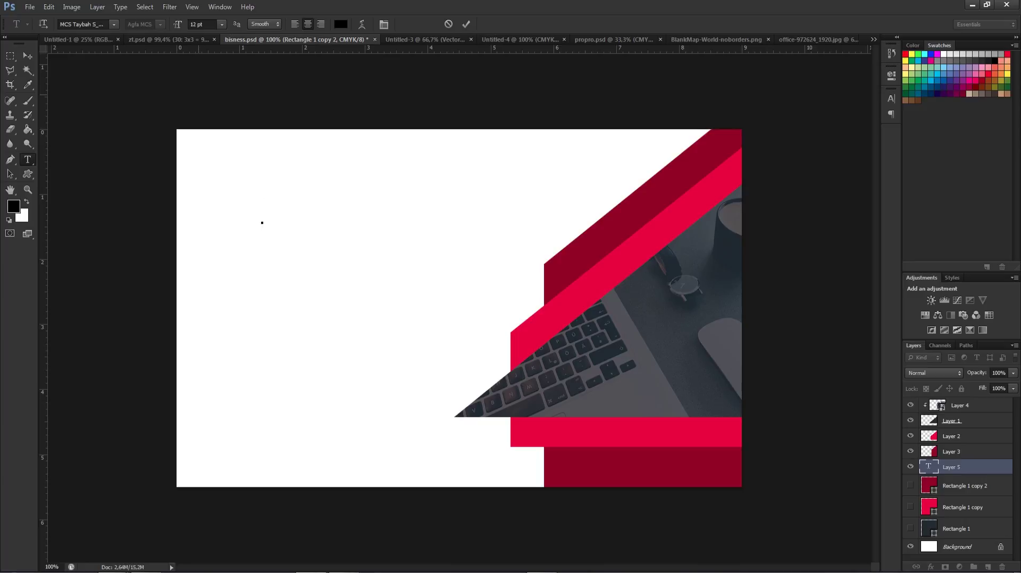
type("g")
key("BackSpace")
type("Mi")
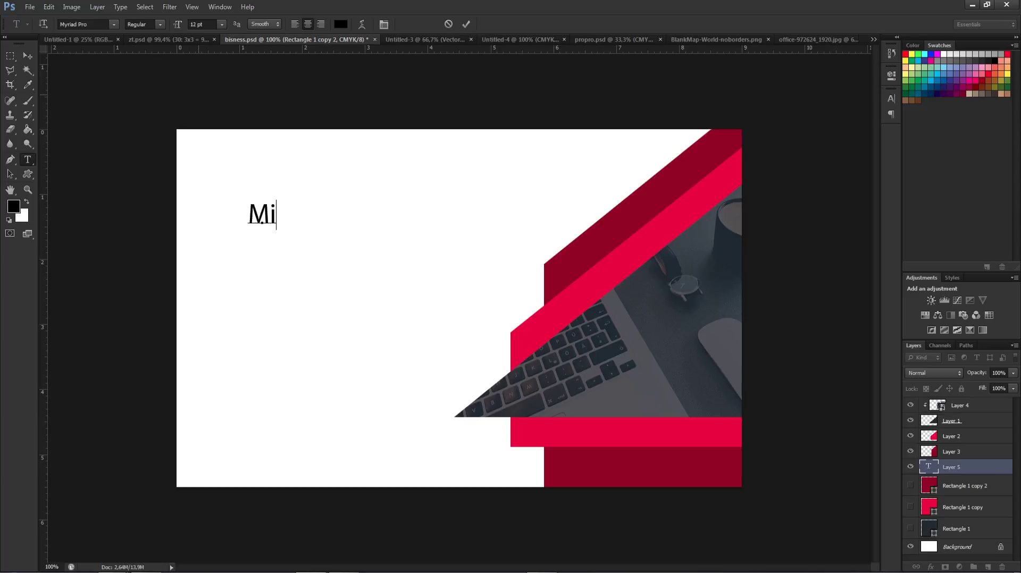
type("x")
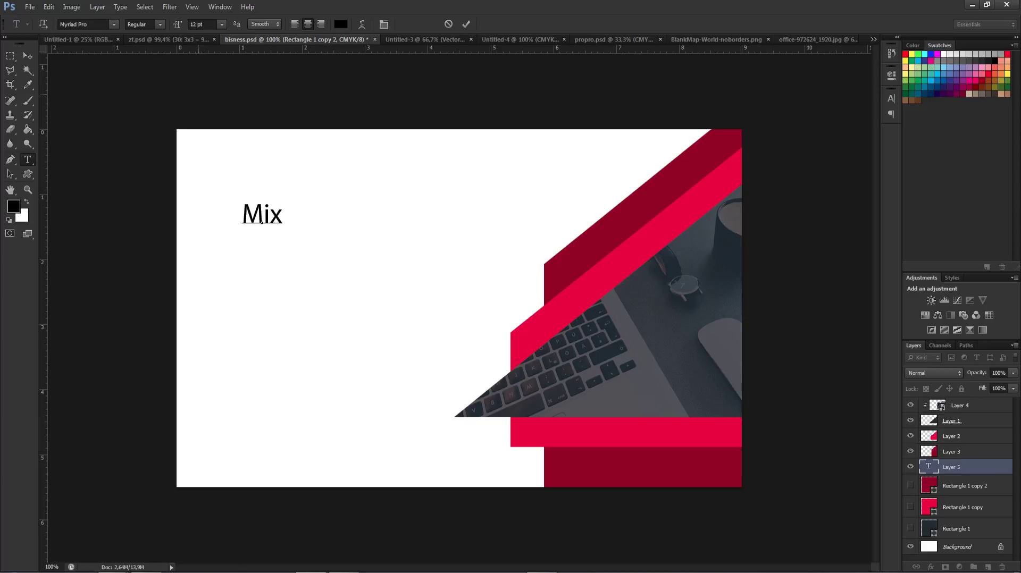
key("BackSpace")
type("xh")
key("BackSpace")
key("BackSpace")
type("chael")
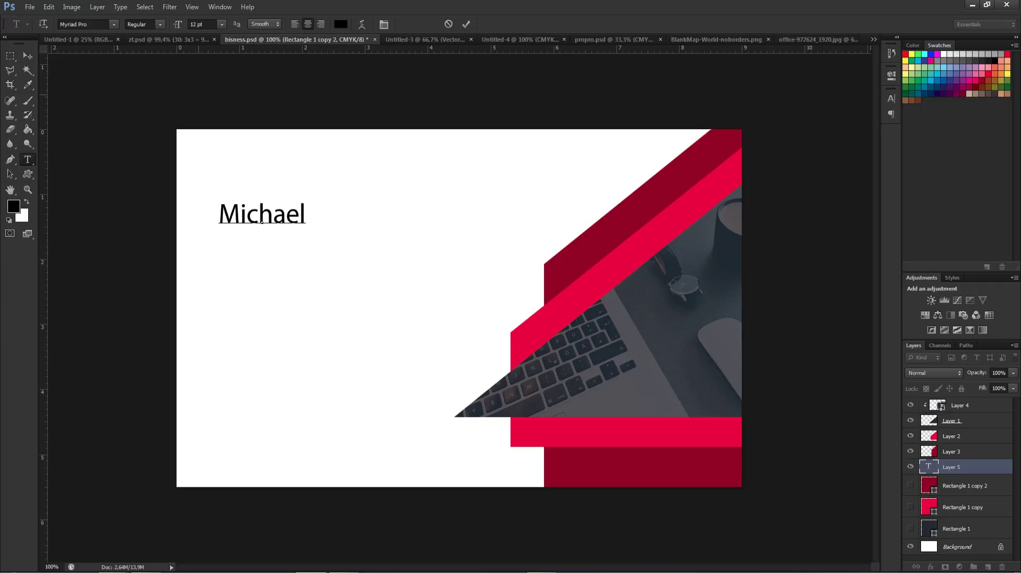
type(" p")
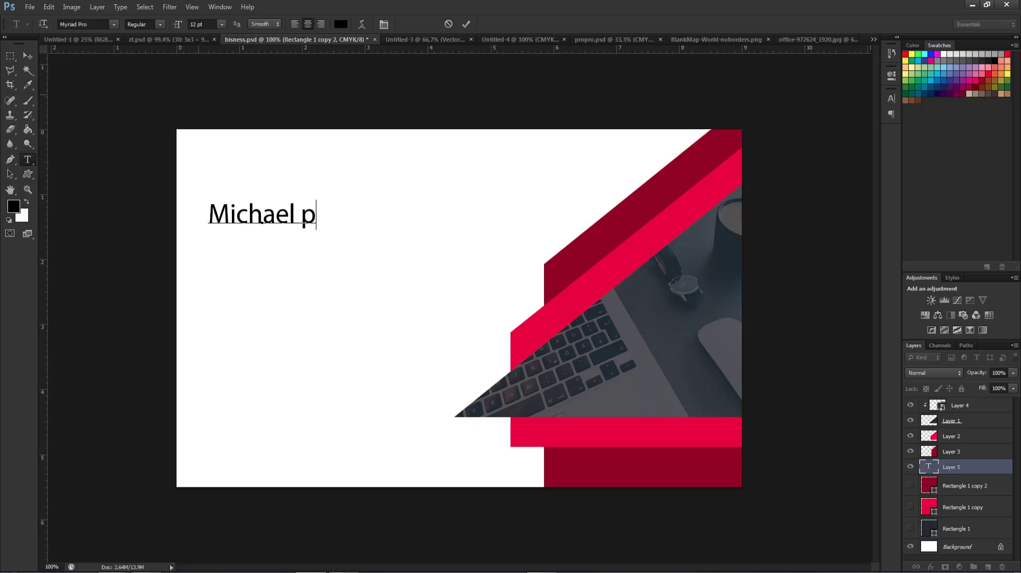
type("ro")
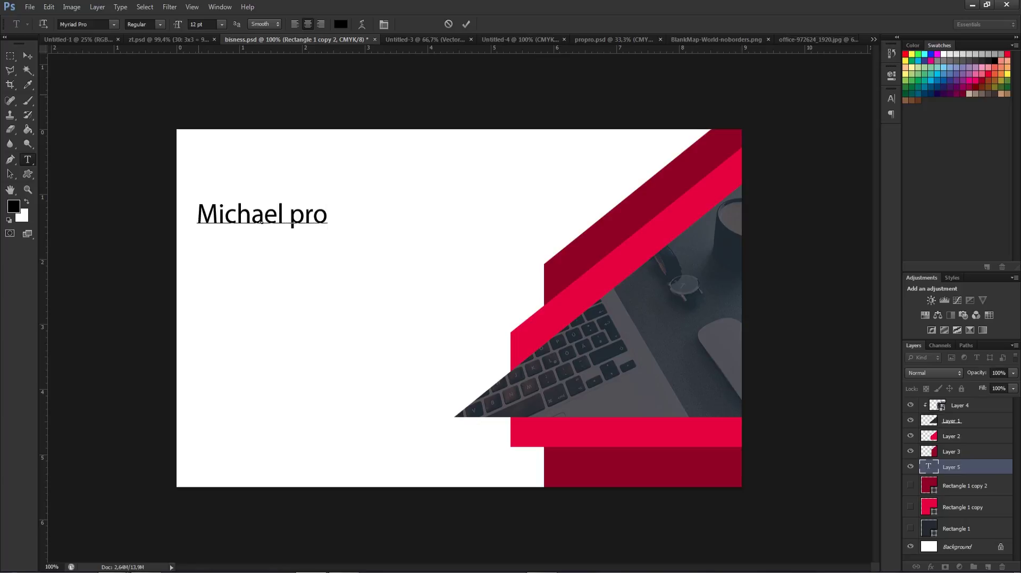
Select all of the name text and change its font to Arial
key("ctrl+a")
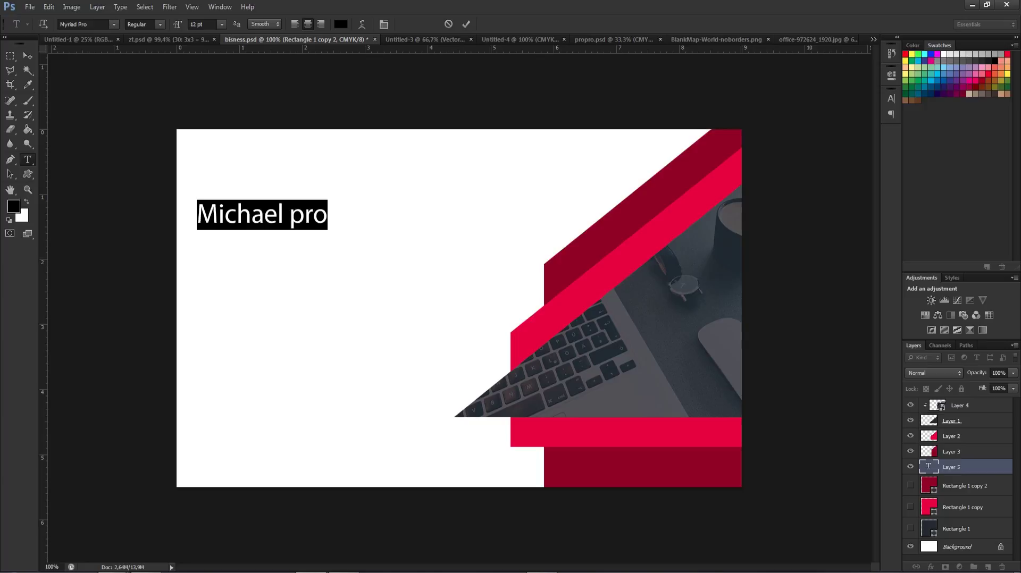
left_click(84, 24)
type("Arial")
Apply Arial and make the name text All Caps and Bold in the Character panel
key("Return")
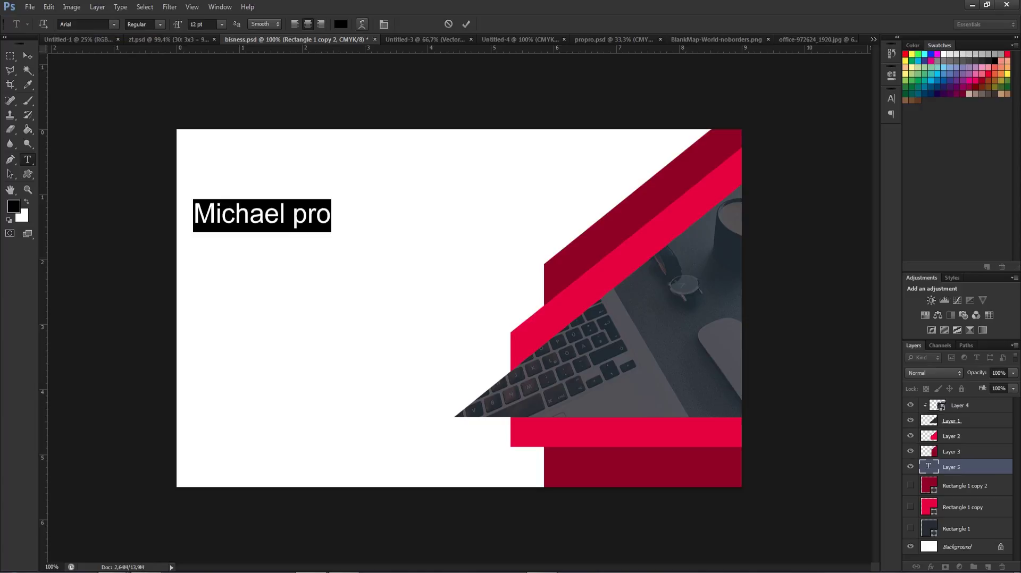
left_click(383, 24)
left_click(892, 114)
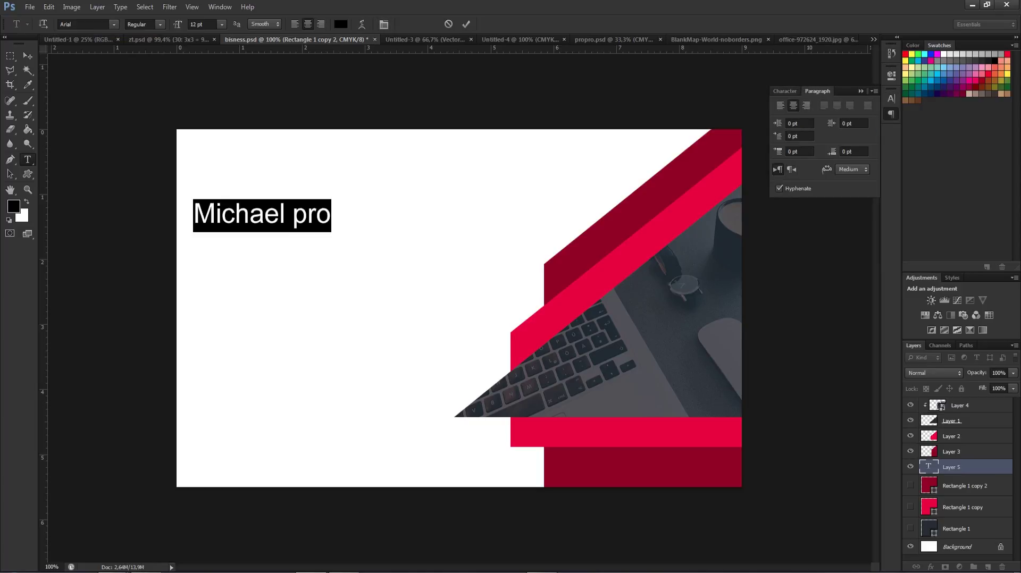
left_click(781, 91)
left_click(803, 177)
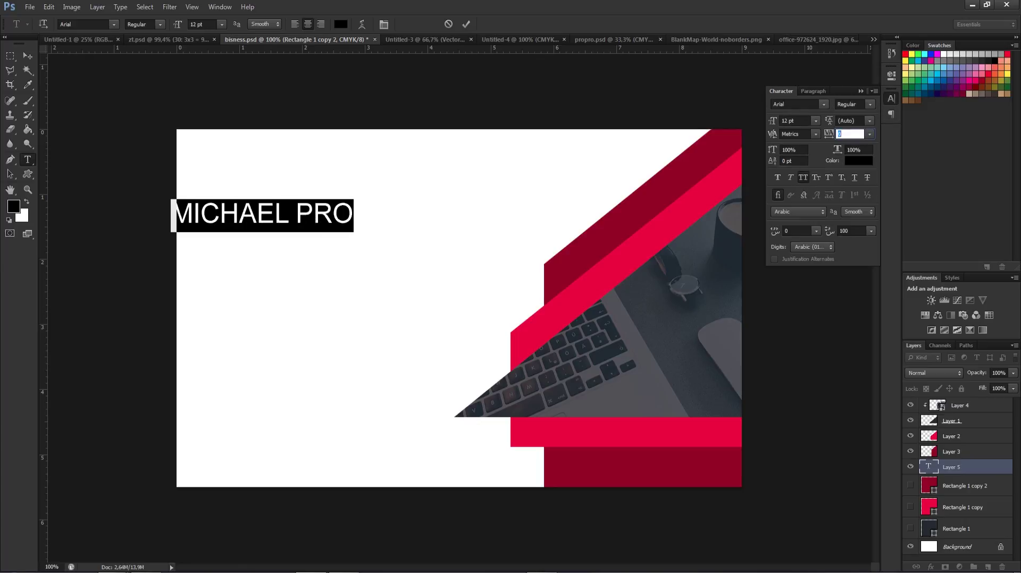
left_click(870, 104)
left_click(857, 123)
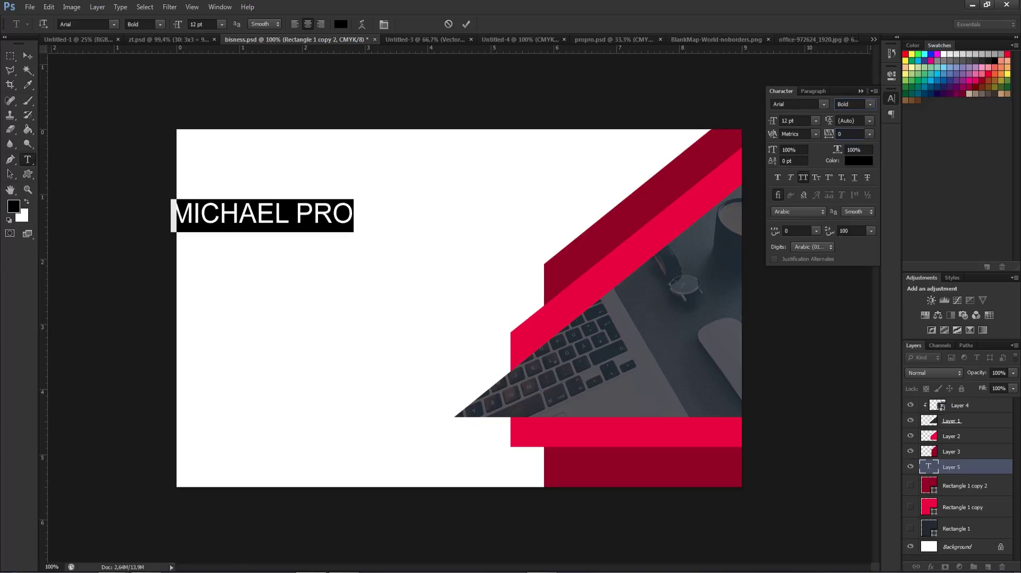
Move the name up and right, scale it down to about 11.28 pt, and nudge it down
left_click_drag(262, 216, 320, 188)
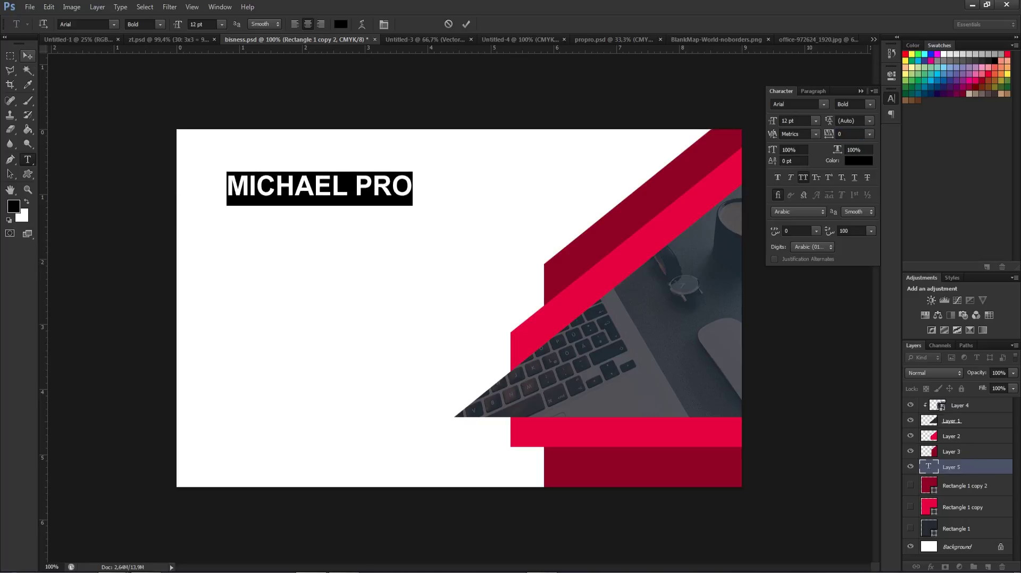
left_click(28, 56)
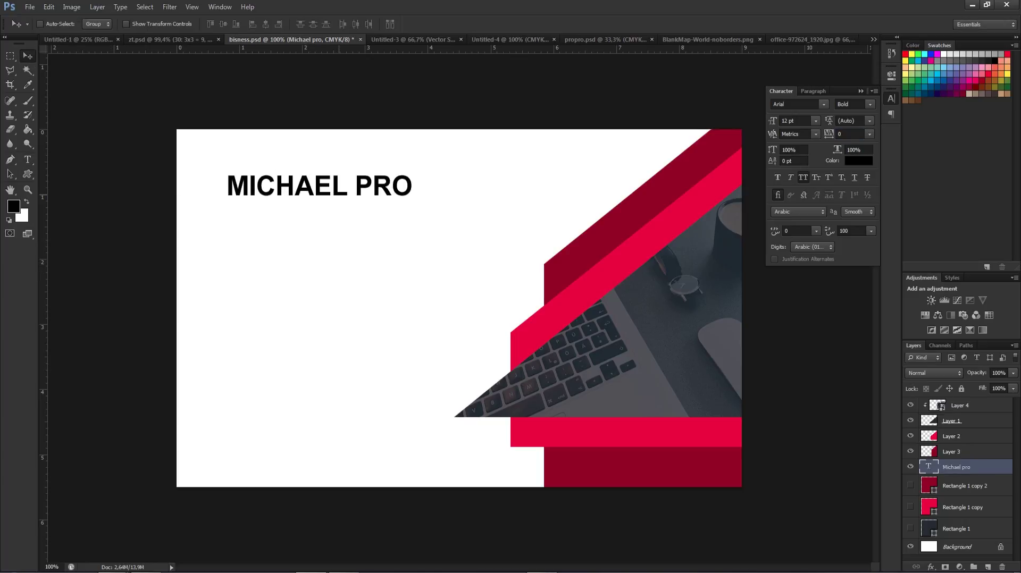
key("ctrl+t")
left_click_drag(228, 206, 238, 204)
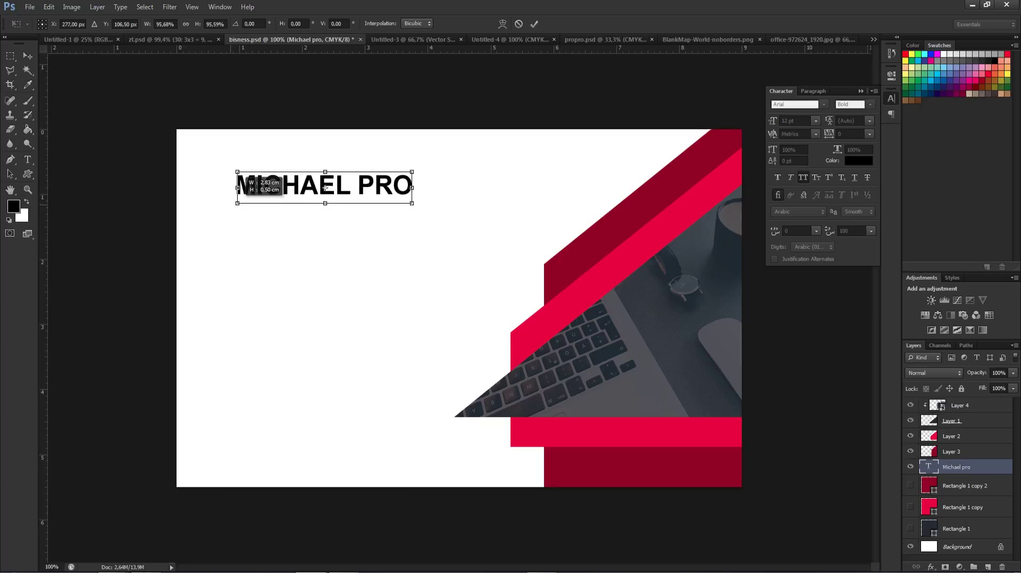
key("Return")
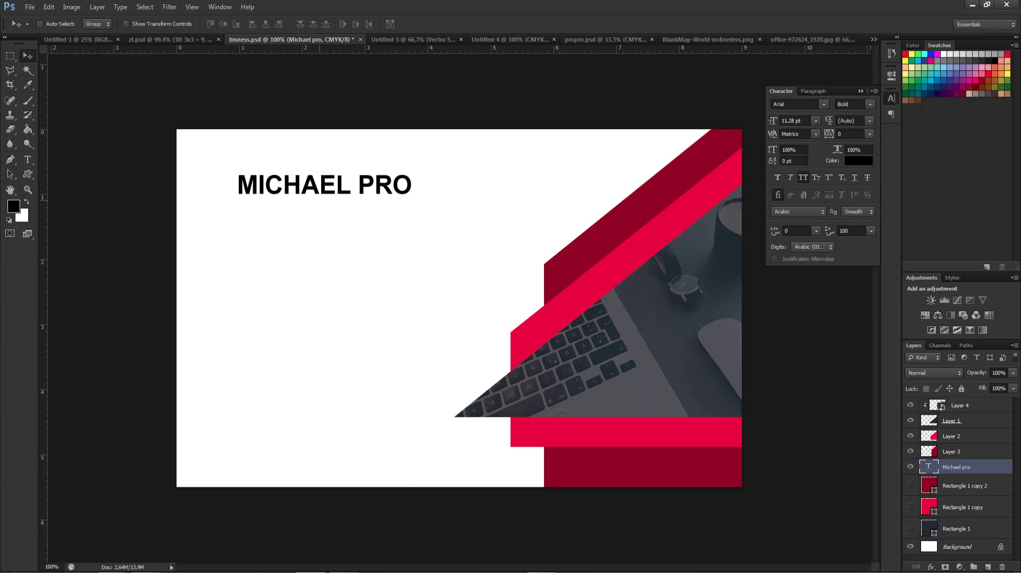
left_click_drag(324, 176, 325, 186)
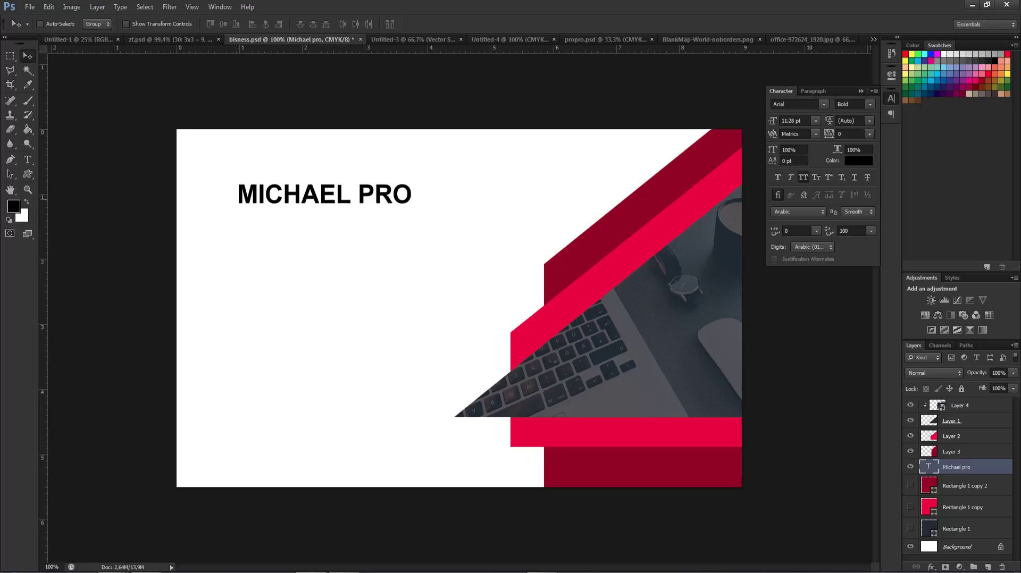
Type 'GRAPHIC DESIGNER' below the name and set it to Regular weight at 5 pt
key("t")
left_click(318, 258)
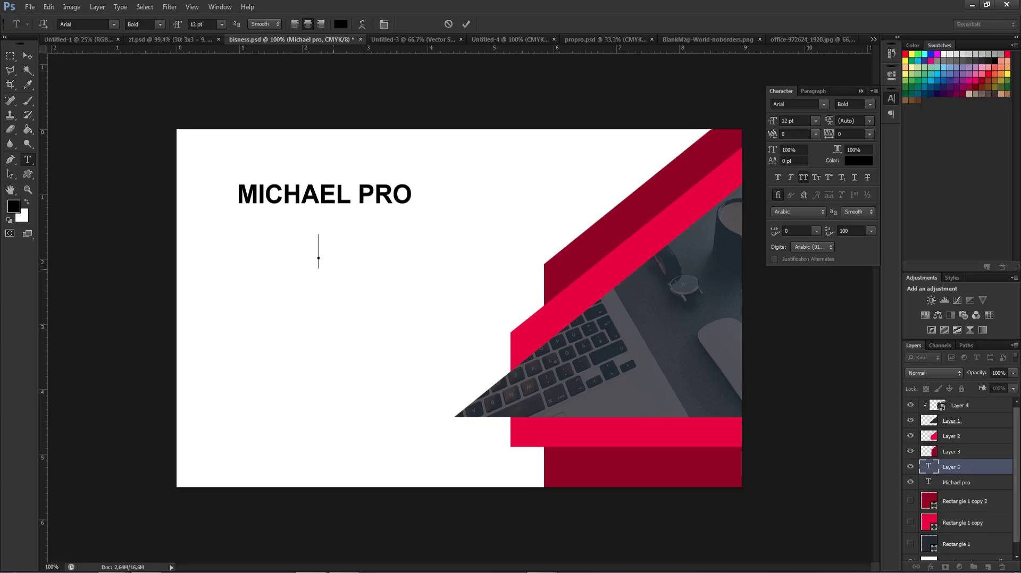
type("GRAPHI C DESIGNER")
left_click(314, 255)
key("ctrl+a")
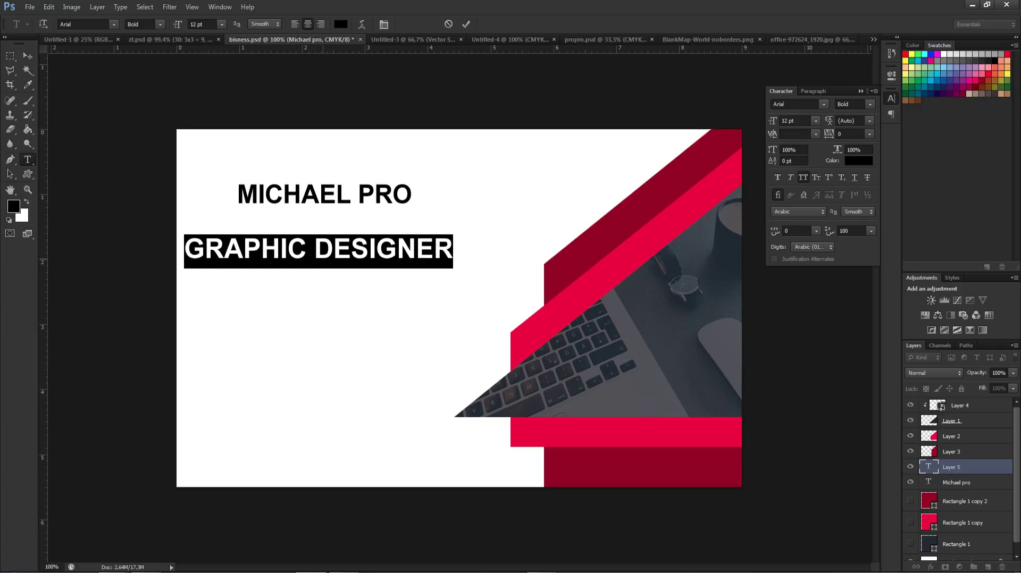
left_click(854, 104)
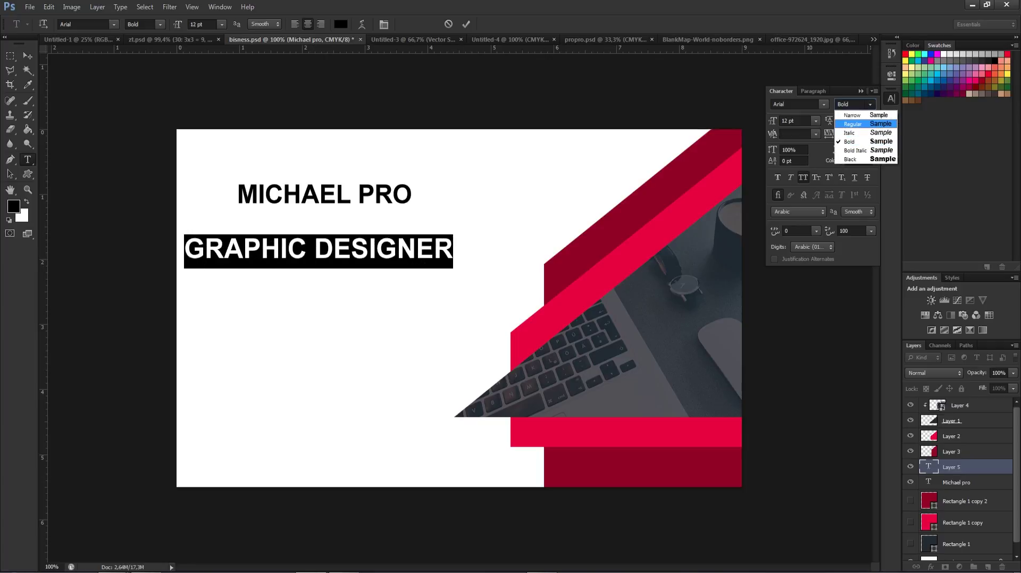
left_click(854, 124)
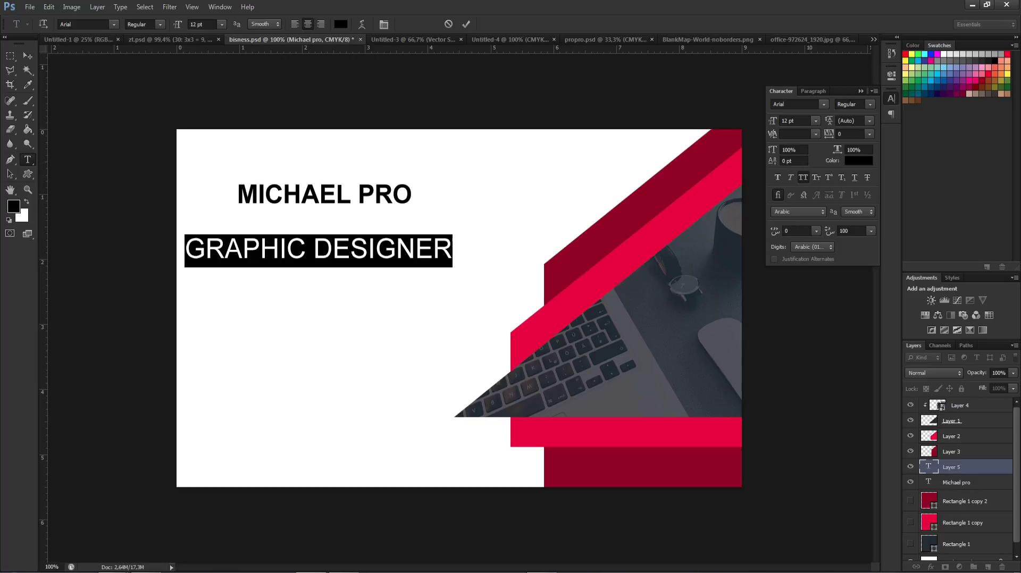
left_click(205, 24)
type("5")
key("Return")
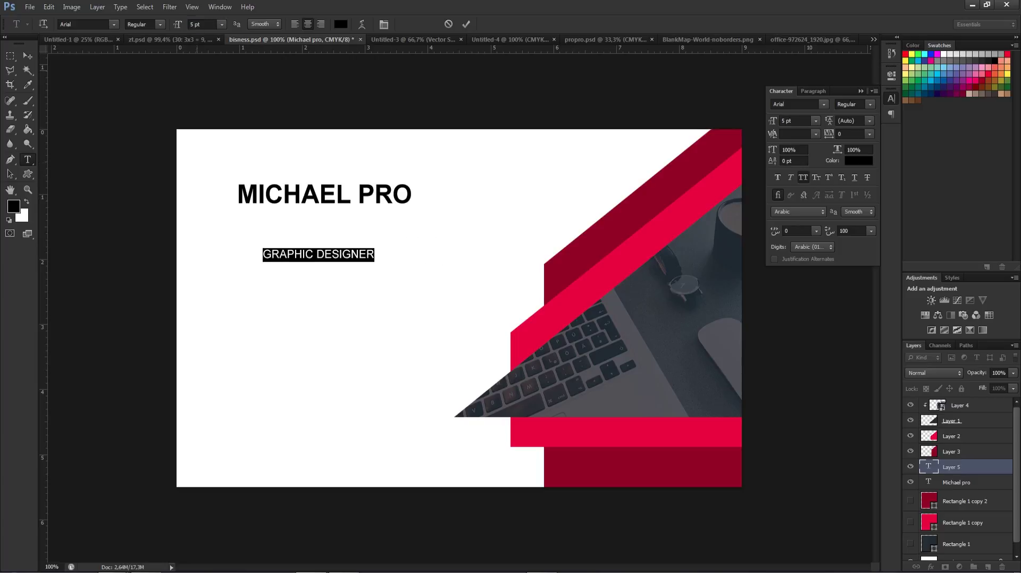
Move the title under the name, enlarge it slightly to 5.48 pt, and nudge it up
left_click(28, 56)
left_click_drag(325, 229, 362, 194)
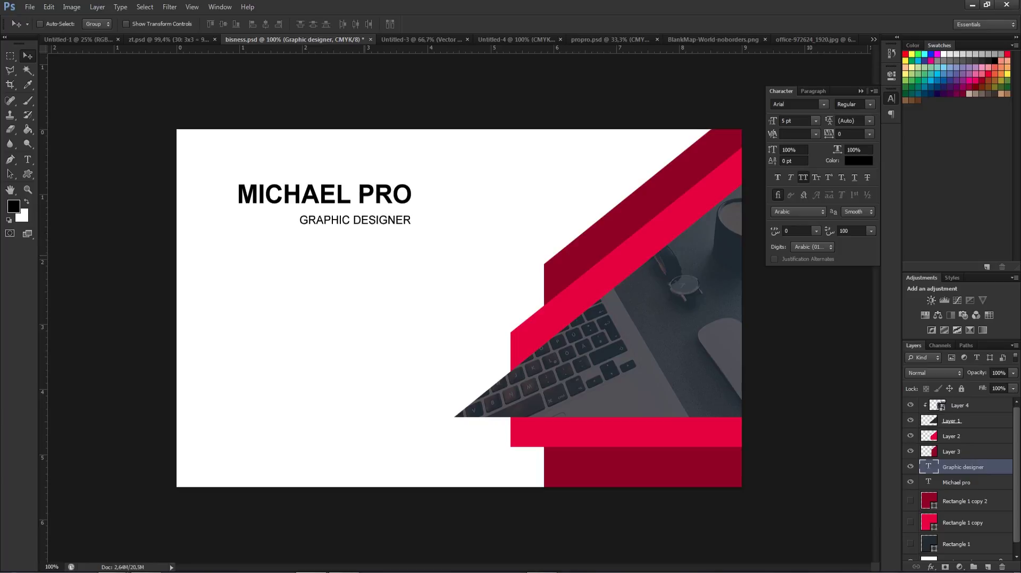
key("ctrl+t")
left_click_drag(300, 228, 289, 228)
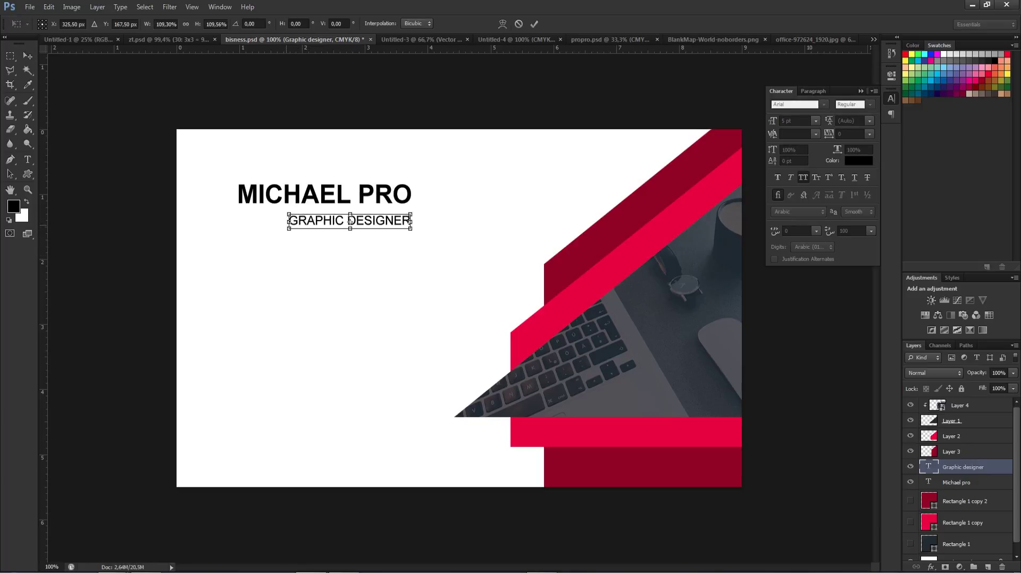
key("Return")
key("Up")
key("Up")
key("Up")
key("Up")
key("Up")
key("Up")
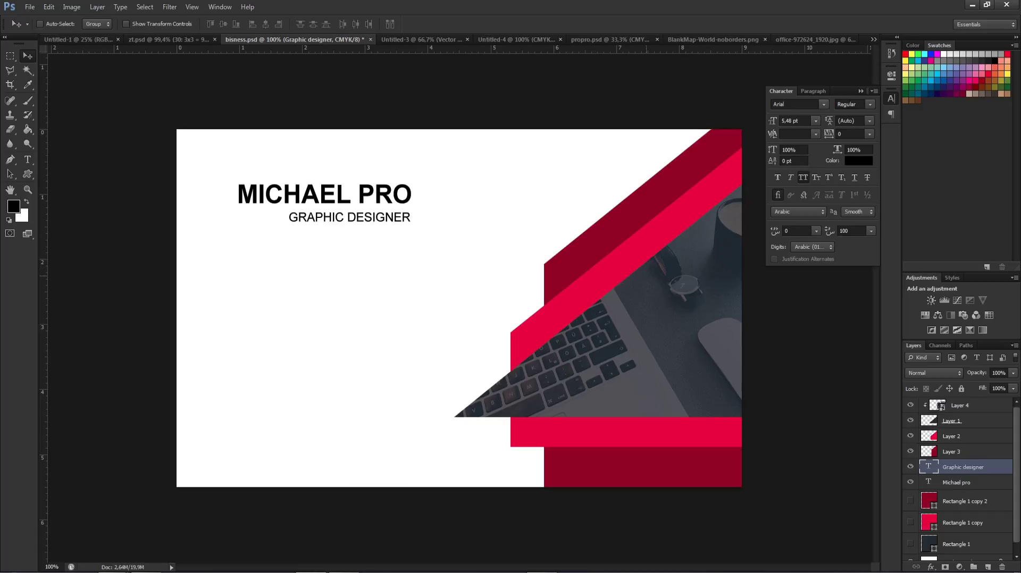
Colour the GRAPHIC DESIGNER text dark crimson #931b1e
key("t")
triple_click(349, 218)
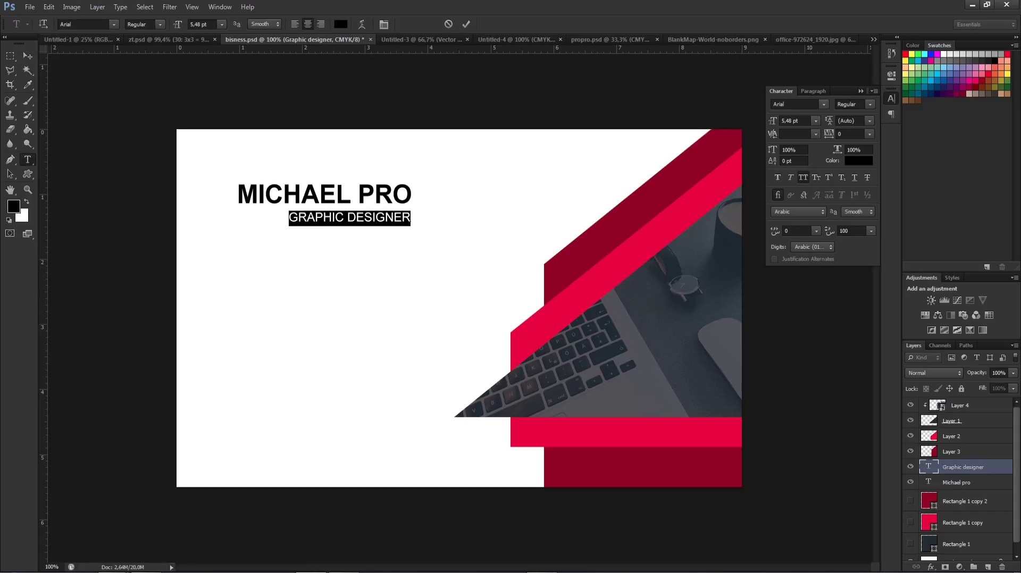
left_click(14, 206)
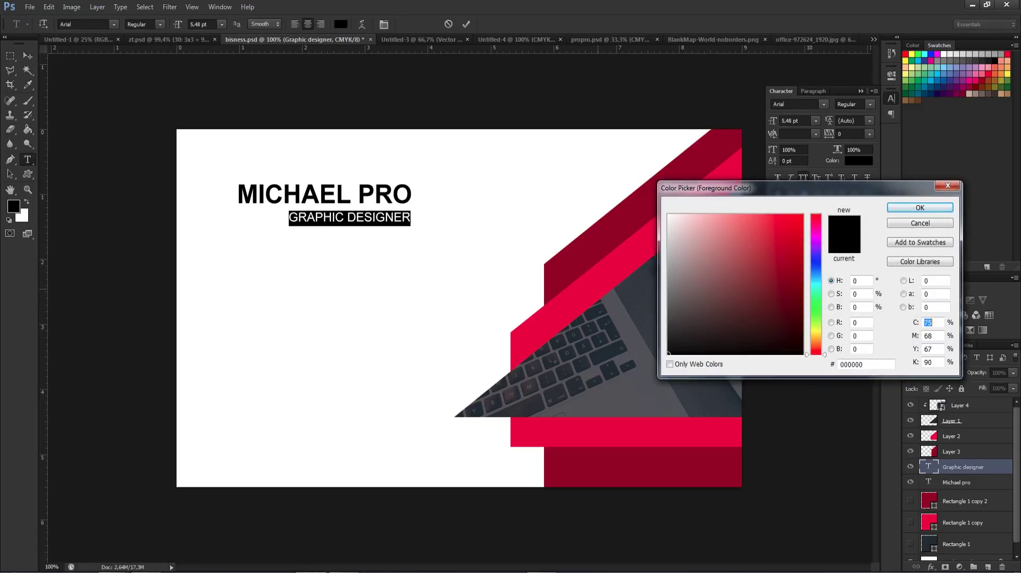
left_click(628, 432)
left_click(777, 273)
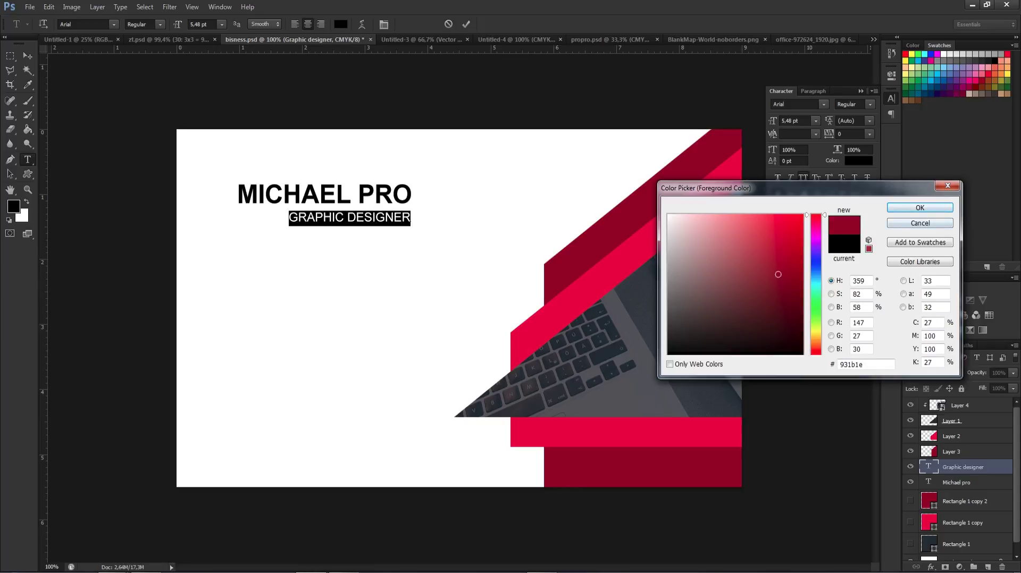
left_click(920, 208)
left_click(350, 218)
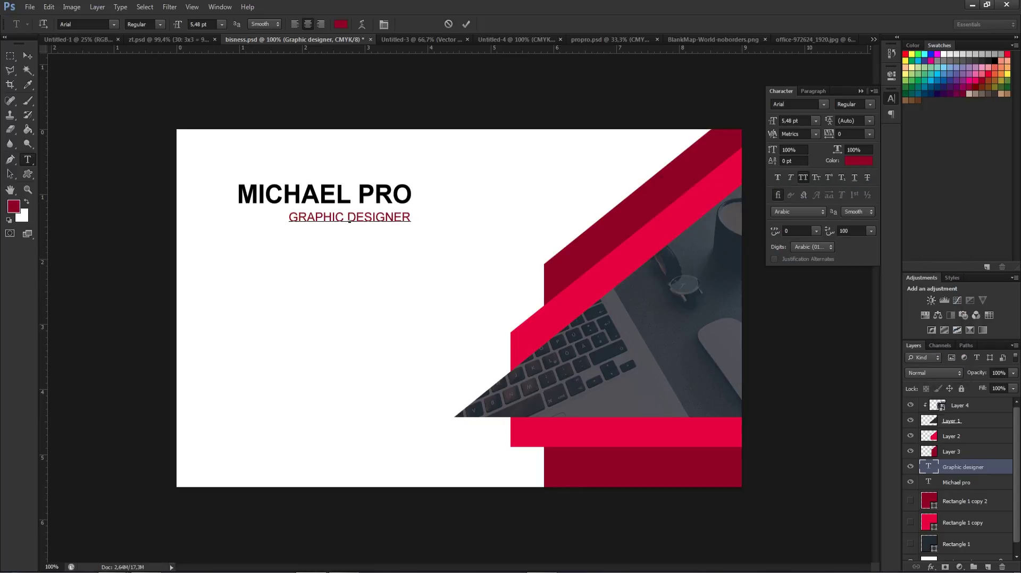
left_click(28, 55)
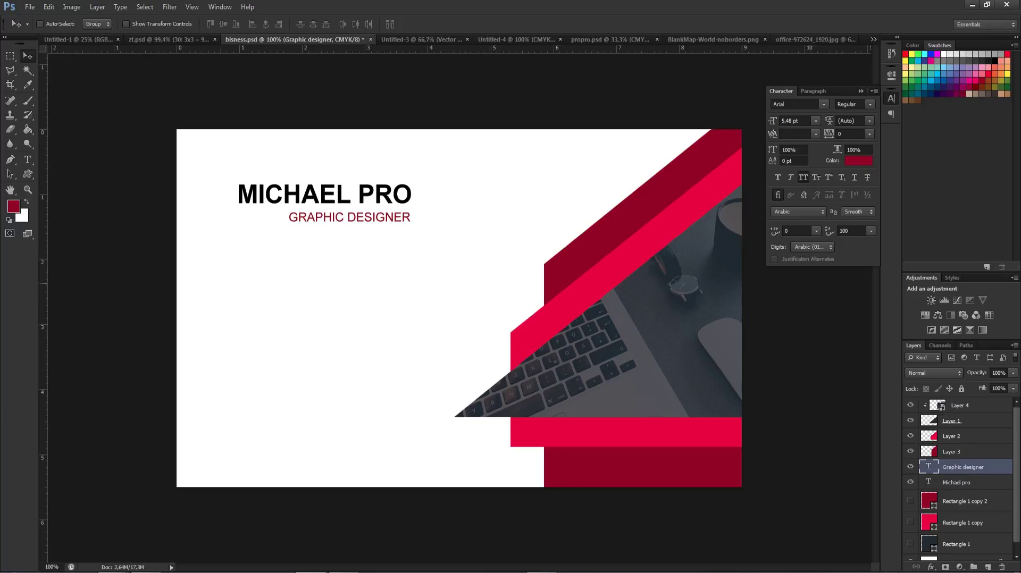
Draw a phone custom shape on the card's left side as the first contact icon
left_click(28, 173)
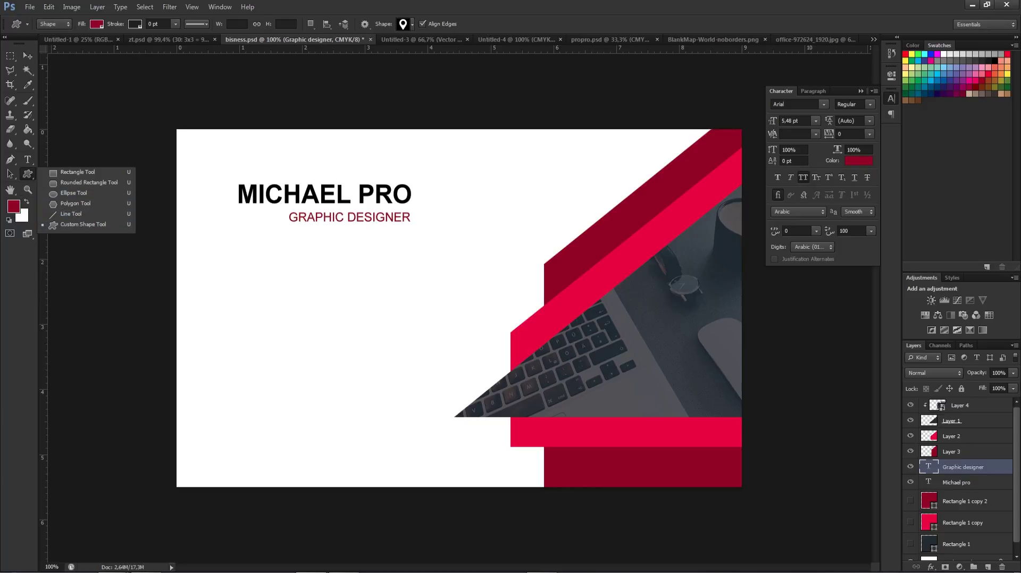
left_click(82, 225)
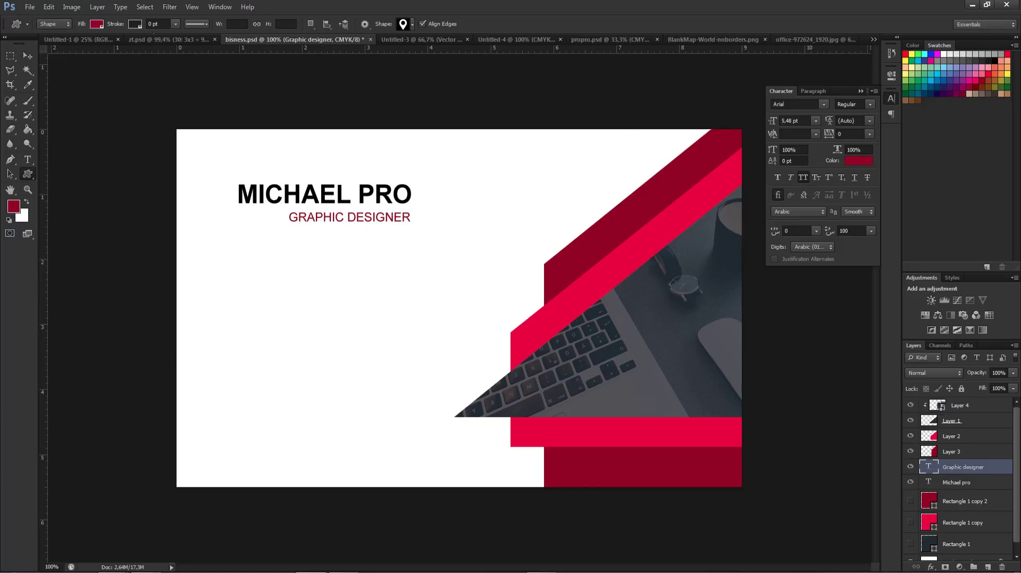
left_click(412, 24)
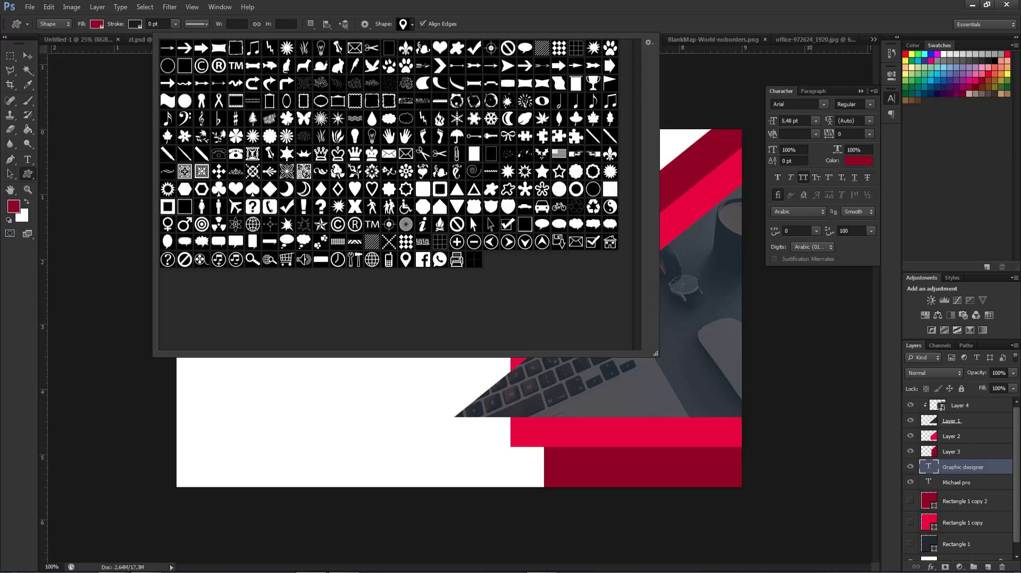
left_click(389, 260)
key("Return")
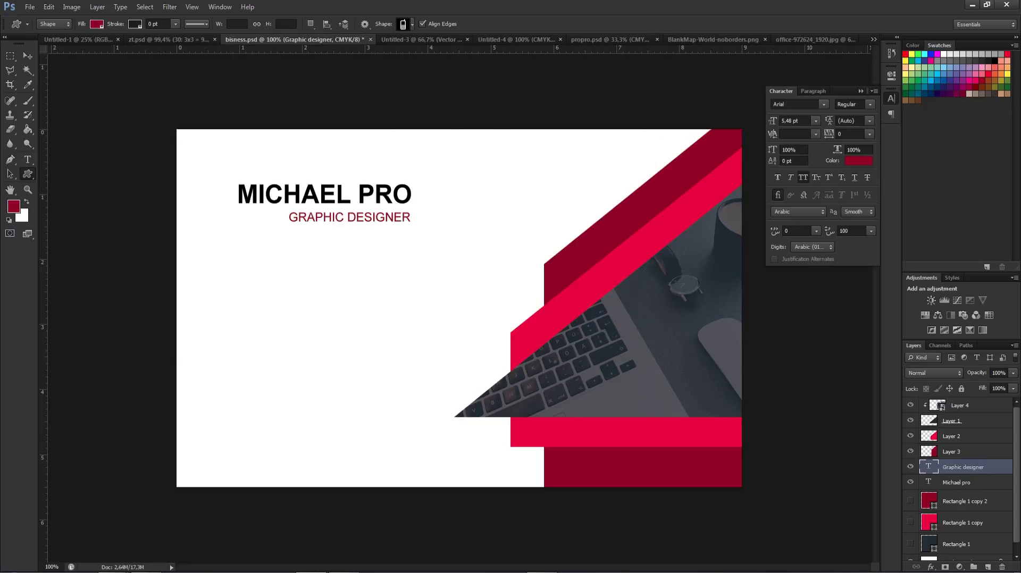
left_click_drag(224, 318, 237, 344)
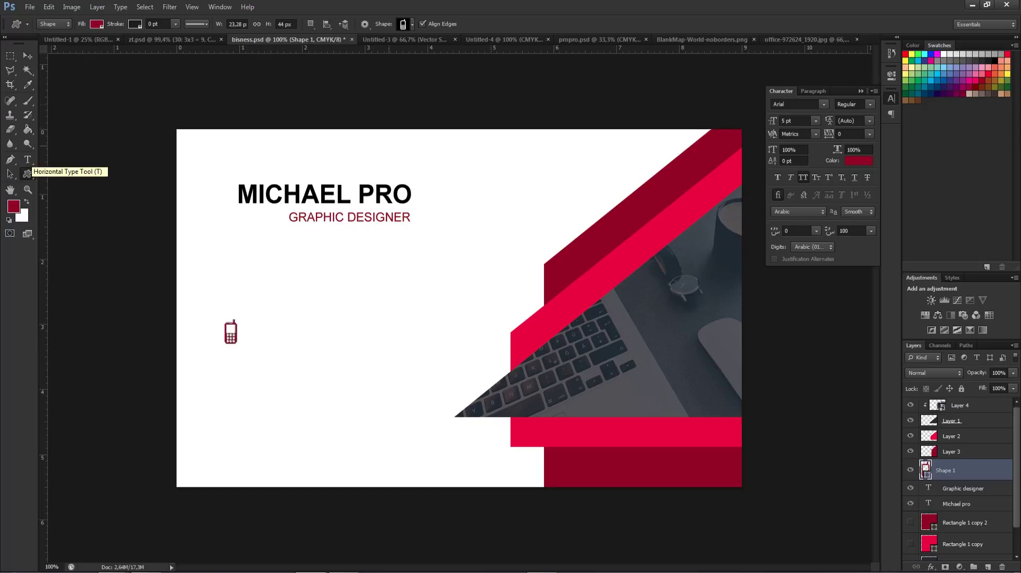
Draw an envelope custom shape below the phone and nudge it up and left
left_click(413, 24)
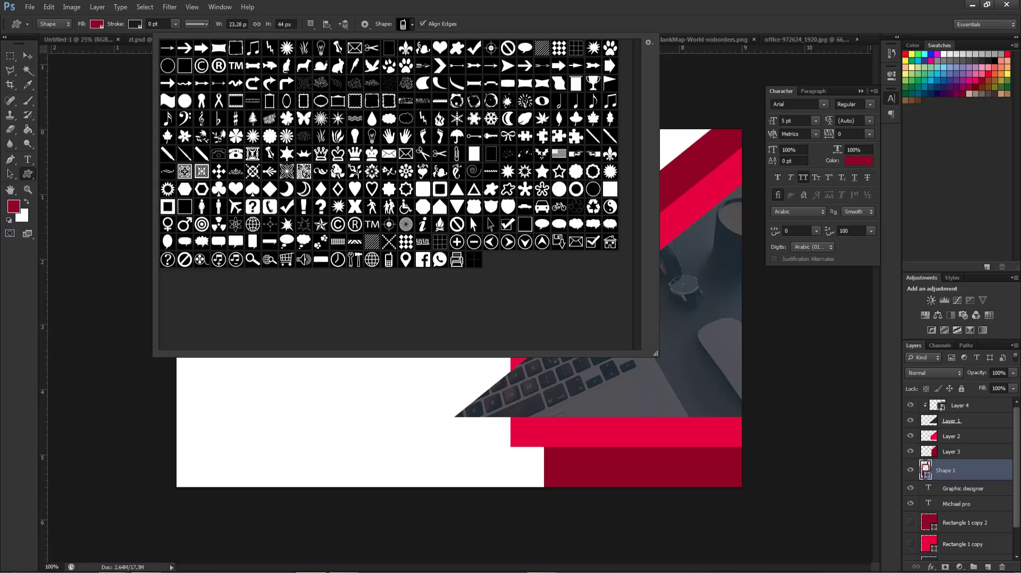
left_click(389, 154)
key("Return")
left_click_drag(220, 364, 245, 377)
key("v")
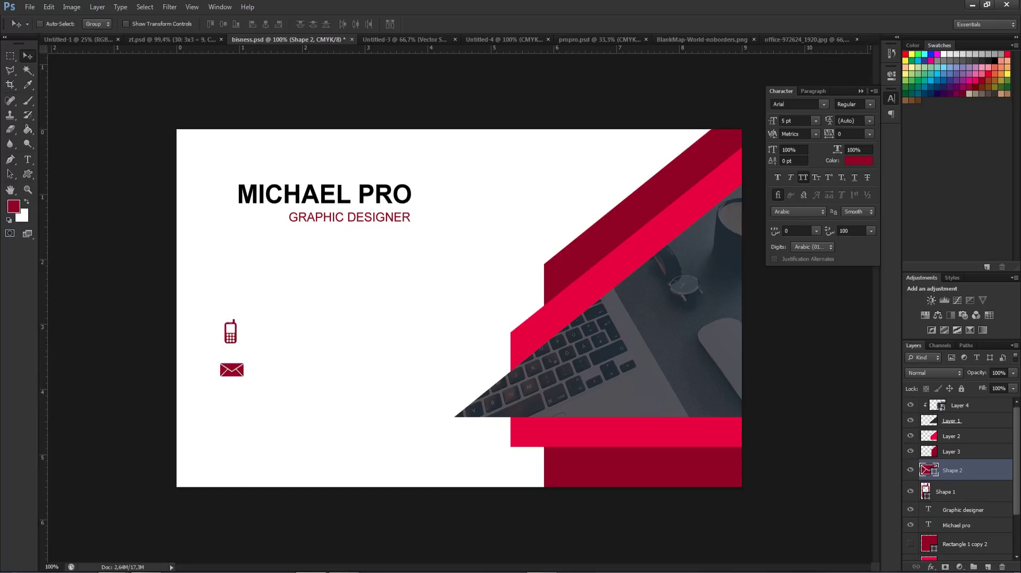
key("Up")
key("Up")
key("Up")
key("Up")
key("Up")
key("Left")
key("Up")
key("Up")
Draw a globe custom shape below the envelope icon
key("u")
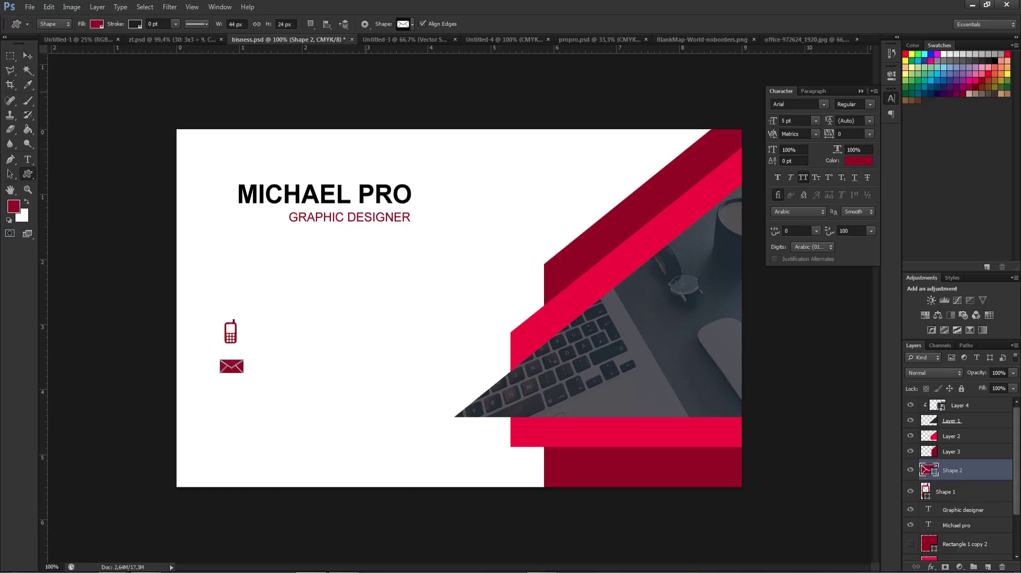
left_click(412, 24)
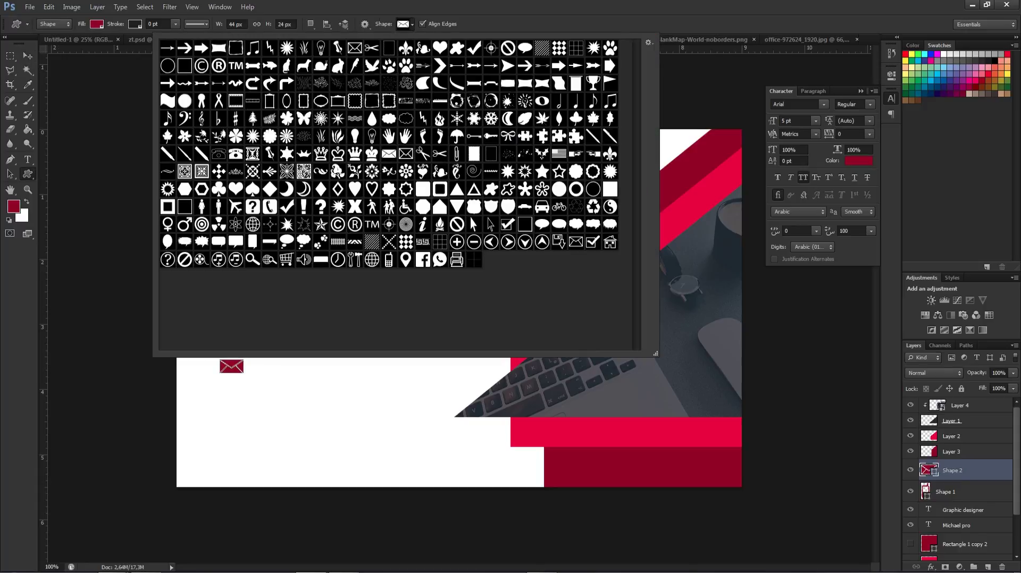
left_click(372, 260)
key("Return")
left_click_drag(227, 388, 243, 404)
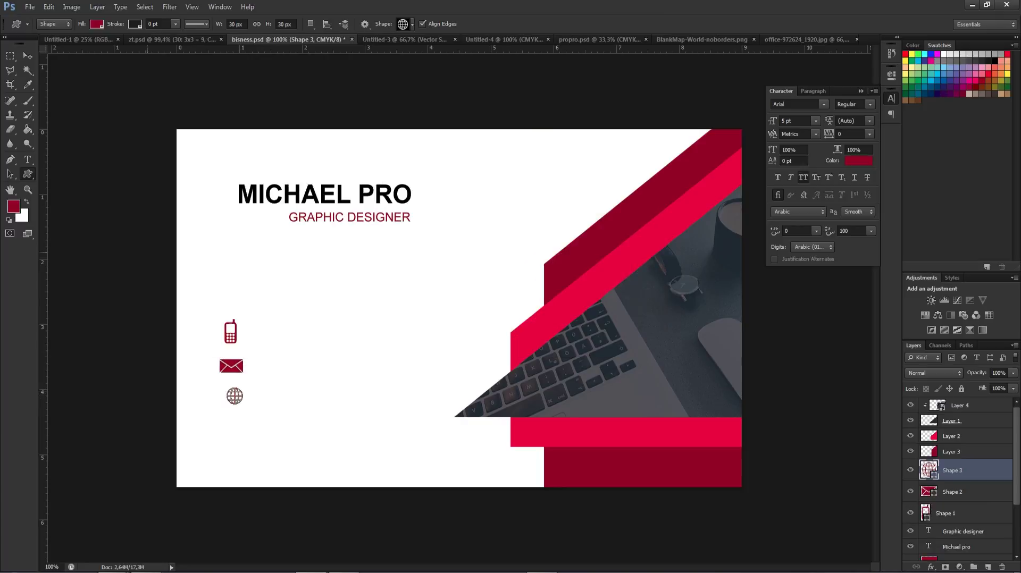
Nudge the globe icon up and left and adjust it with Free Transform
left_click(27, 56)
key("Left")
key("Left")
key("Left")
key("Left")
key("Left")
key("Left")
key("Up")
key("Up")
key("Up")
key("Up")
key("Up")
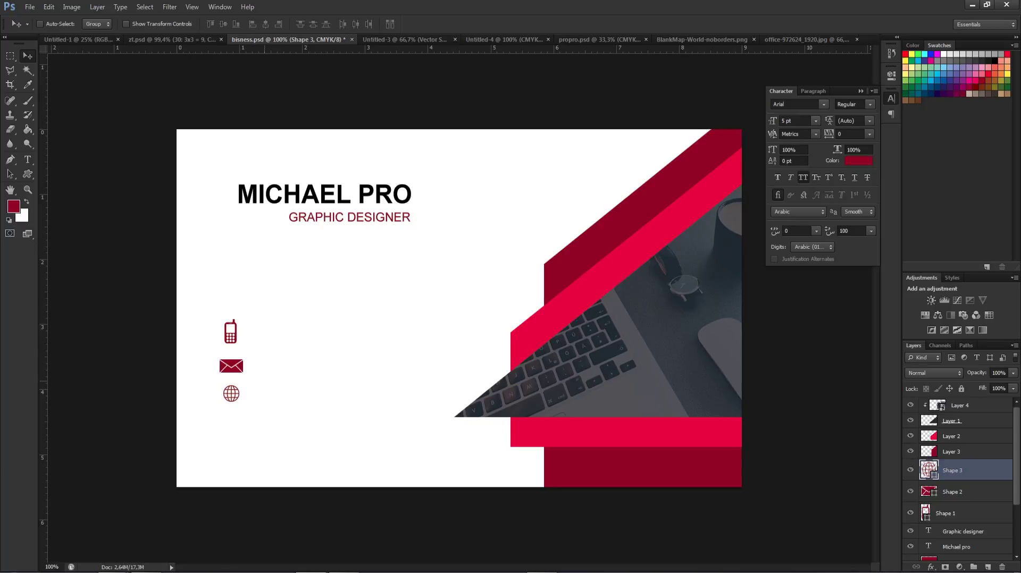
key("ctrl+t")
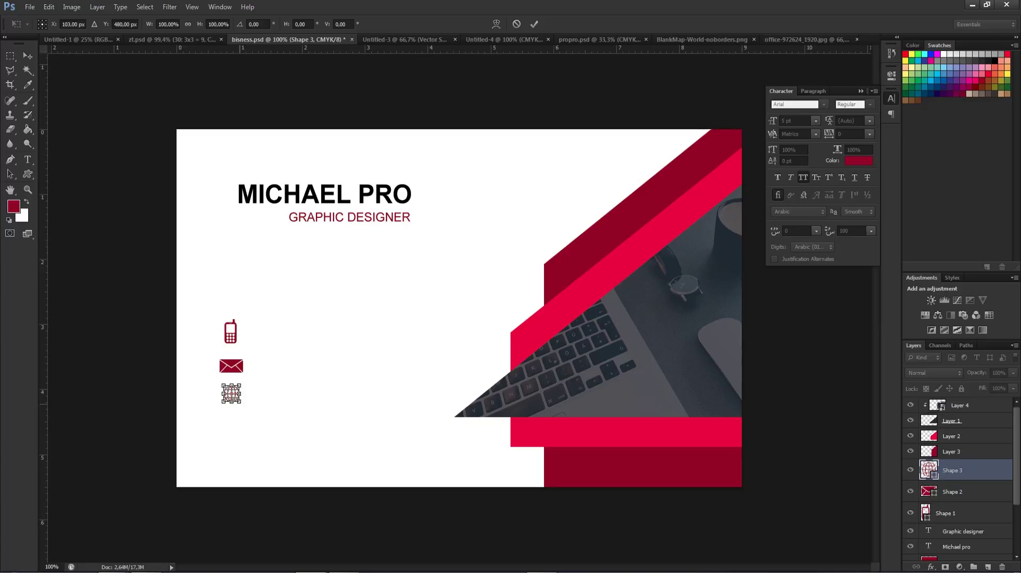
key("Return")
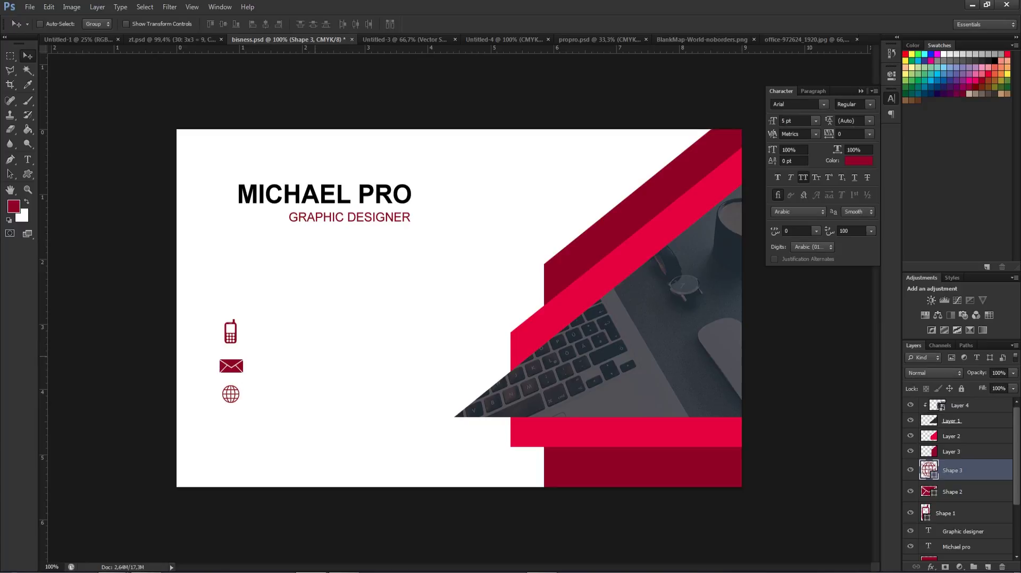
Type the phone number in black beside the phone icon
left_click(28, 159)
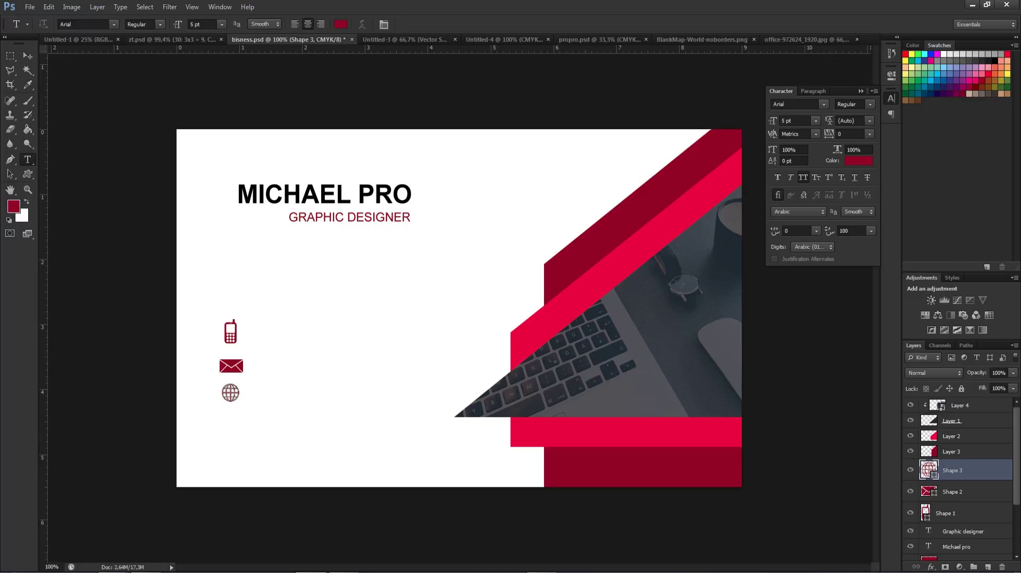
left_click(13, 205)
left_click(668, 354)
key("Return")
left_click(276, 338)
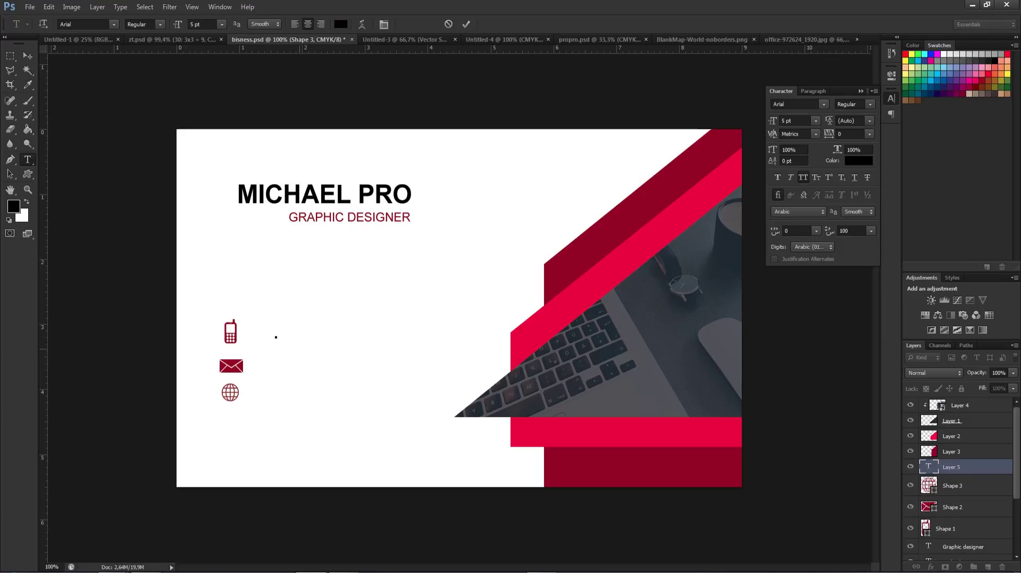
type("00")
type(".33")
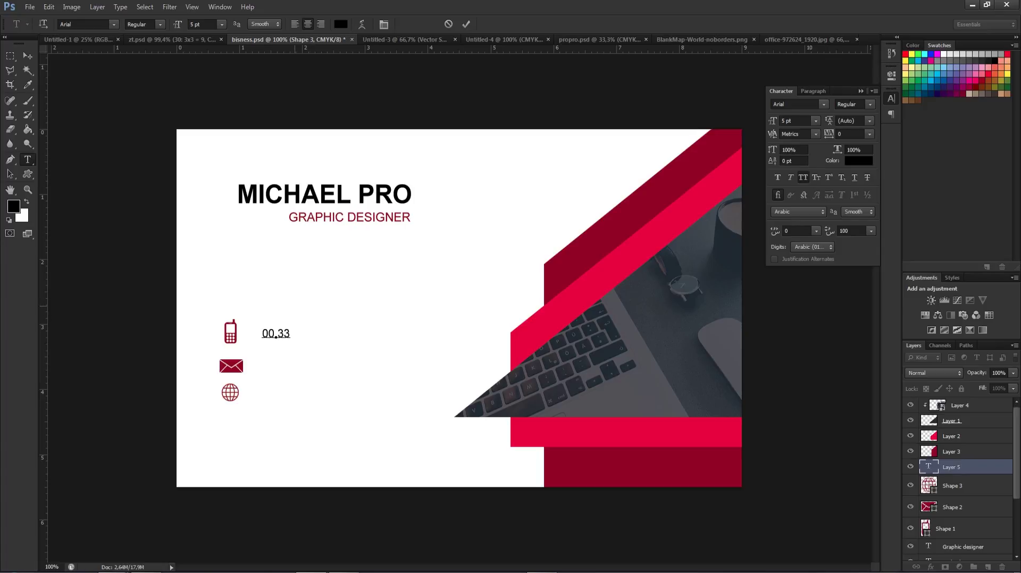
type(" 145 ")
type("00 00")
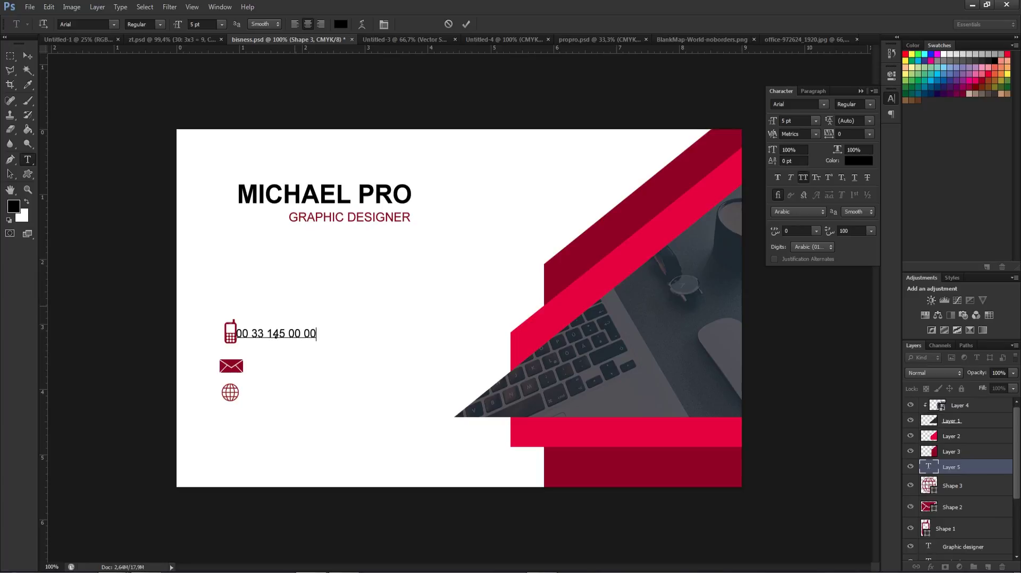
type(" 00")
Enlarge the phone number text and move it just right of the phone icon
left_click(28, 56)
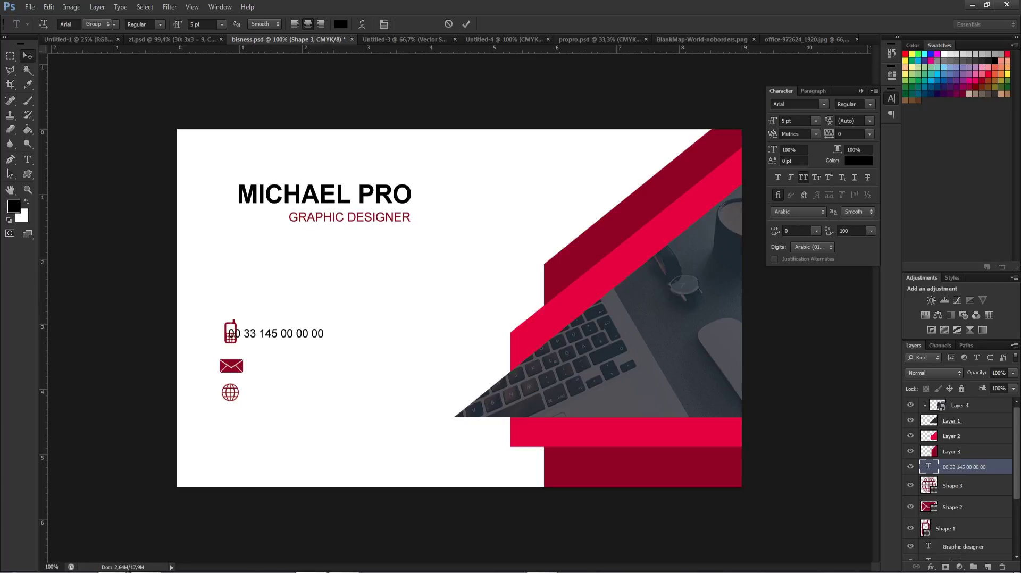
key("ctrl+t")
left_click_drag(325, 341, 361, 347)
left_click_drag(296, 336, 315, 334)
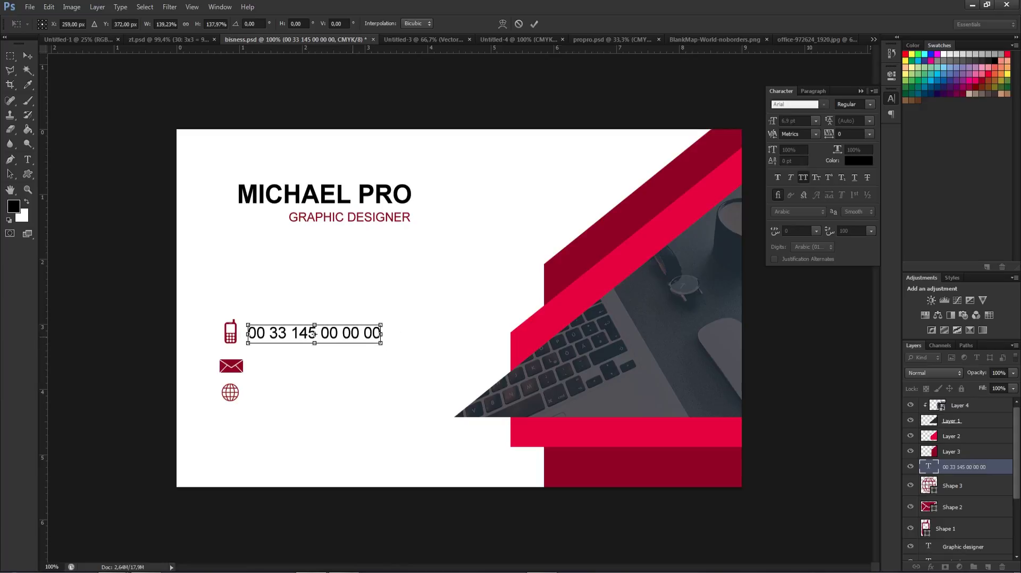
key("Return")
Type the e-mail address beside the envelope, lowercasing the domain and correcting its '.com' ending
key("t")
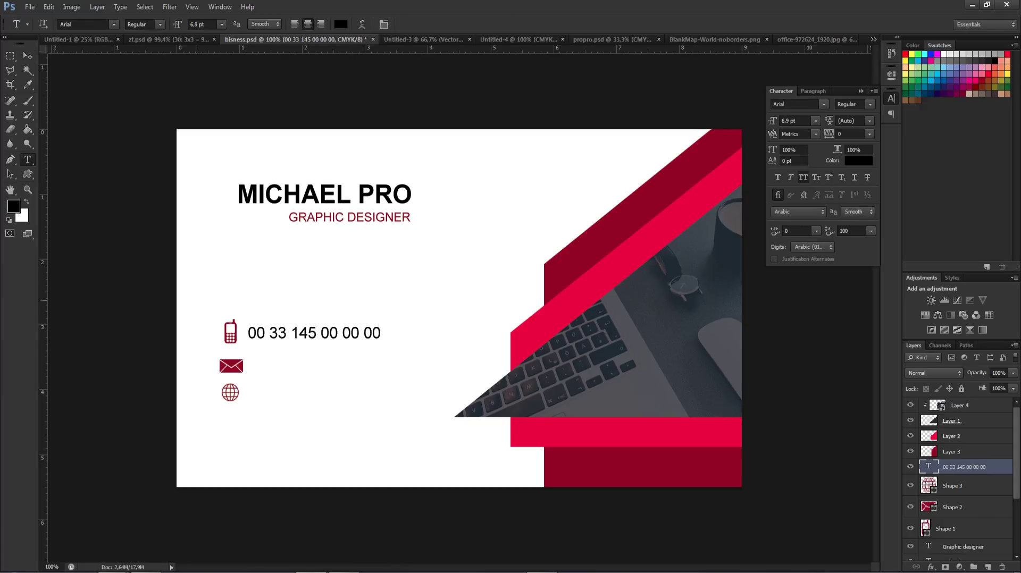
left_click(270, 372)
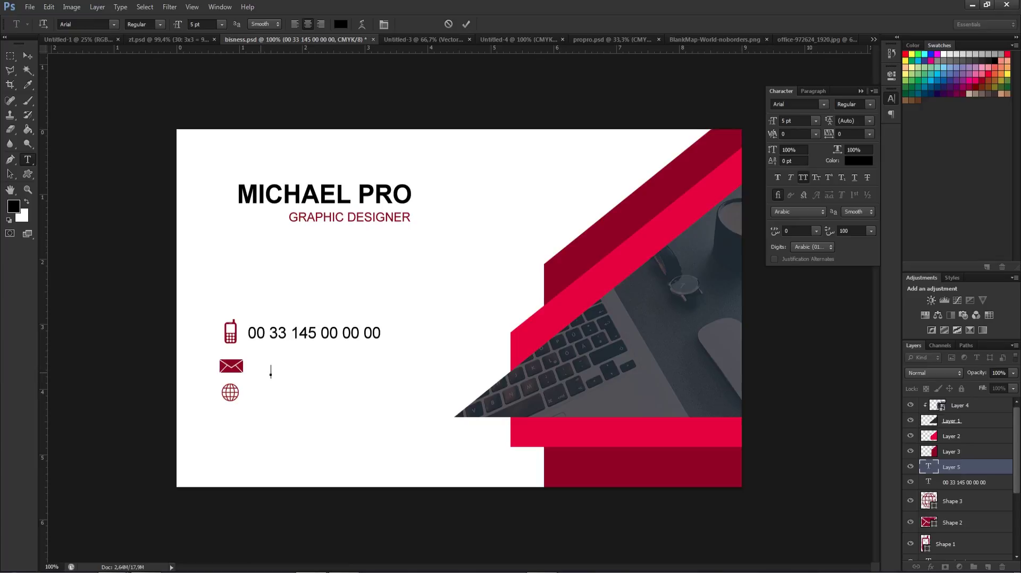
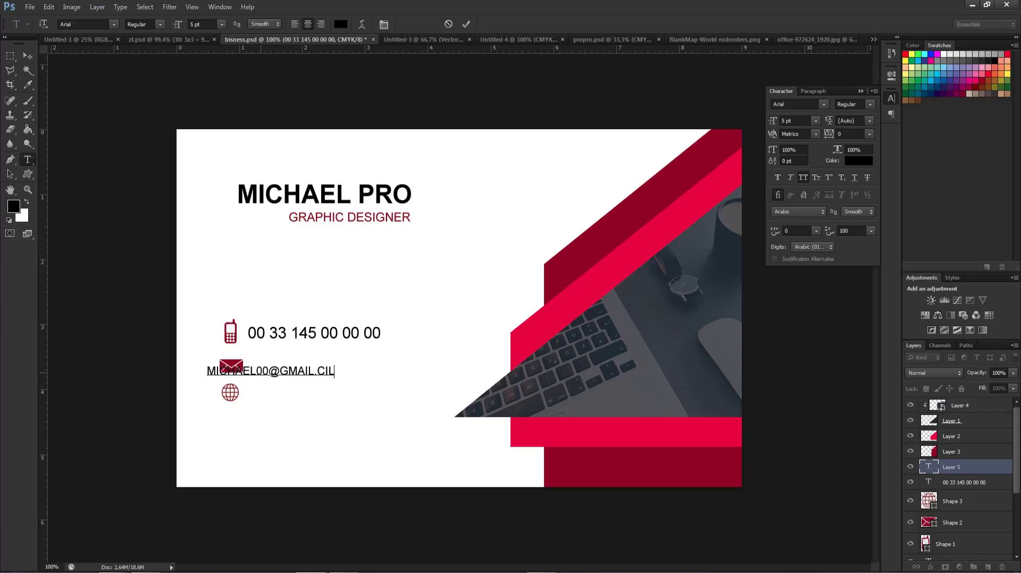
key("shift+Right")
key("shift+Right")
key("shift+Right")
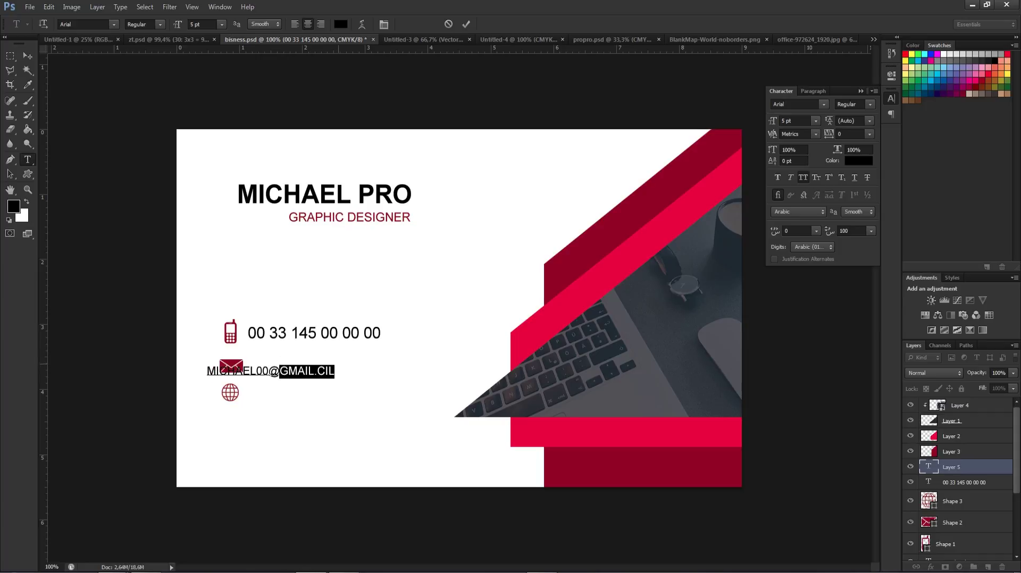
key("ctrl+shift+k")
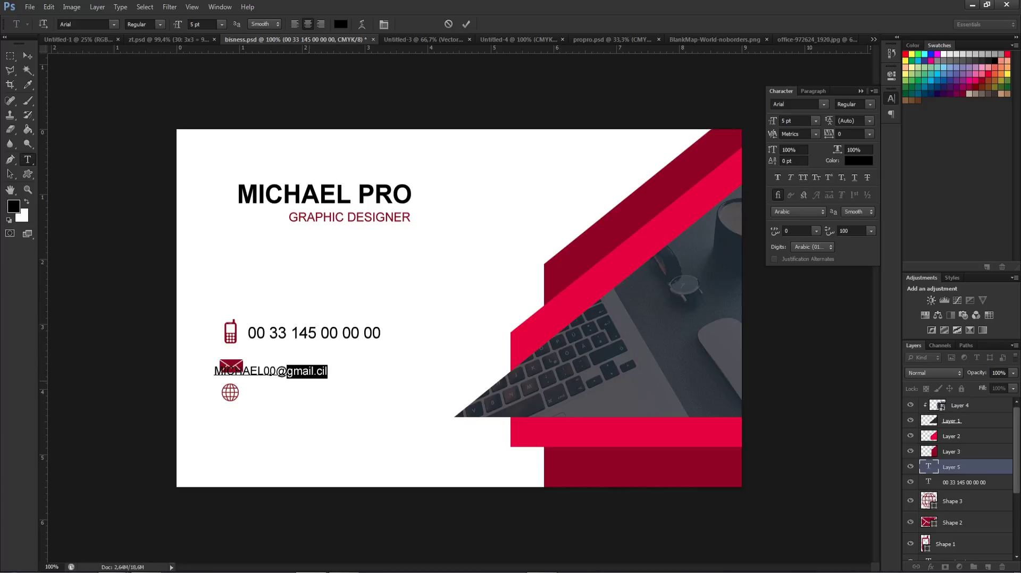
key("Right")
key("shift+Left")
type("om")
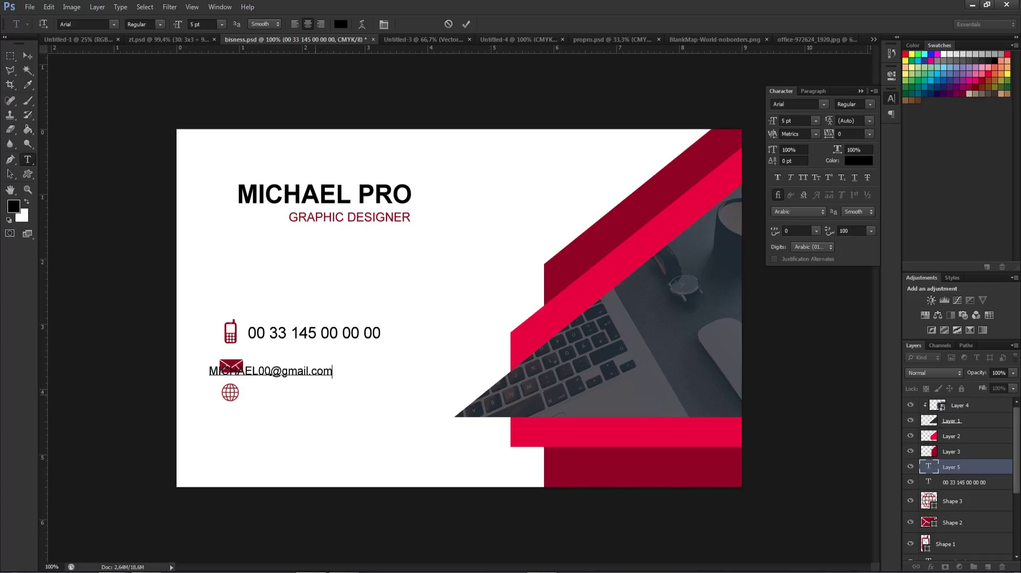
Move the e-mail line next to the envelope and enlarge it slightly to about 5.28 pt
left_click_drag(271, 371, 316, 368)
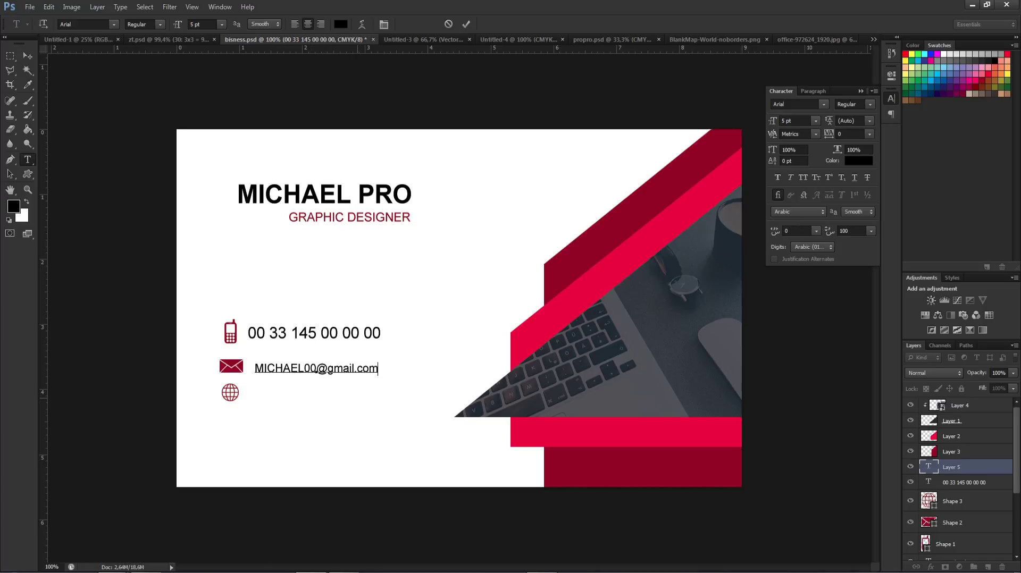
left_click(27, 55)
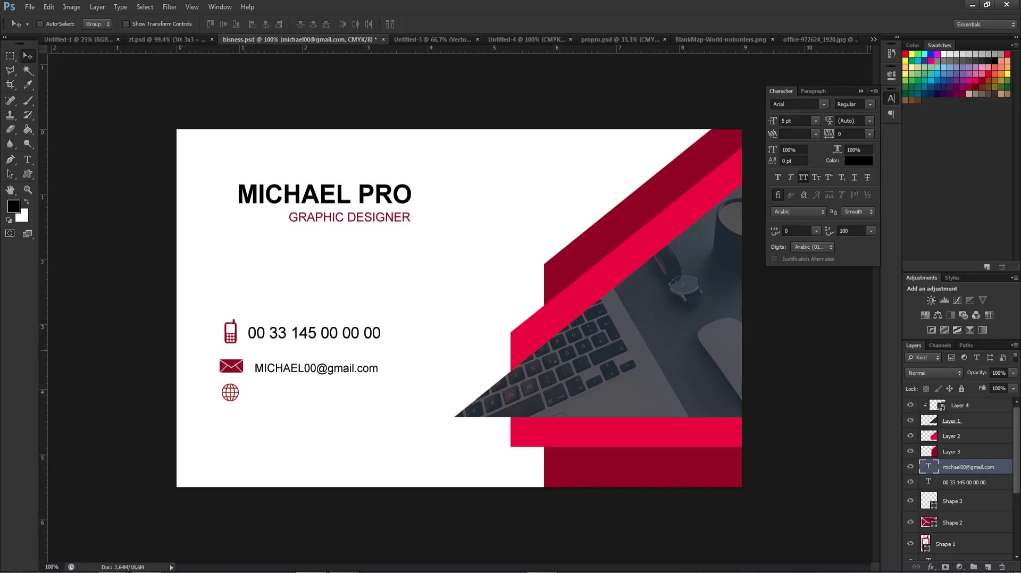
key("ctrl+t")
left_click_drag(379, 376, 382, 376)
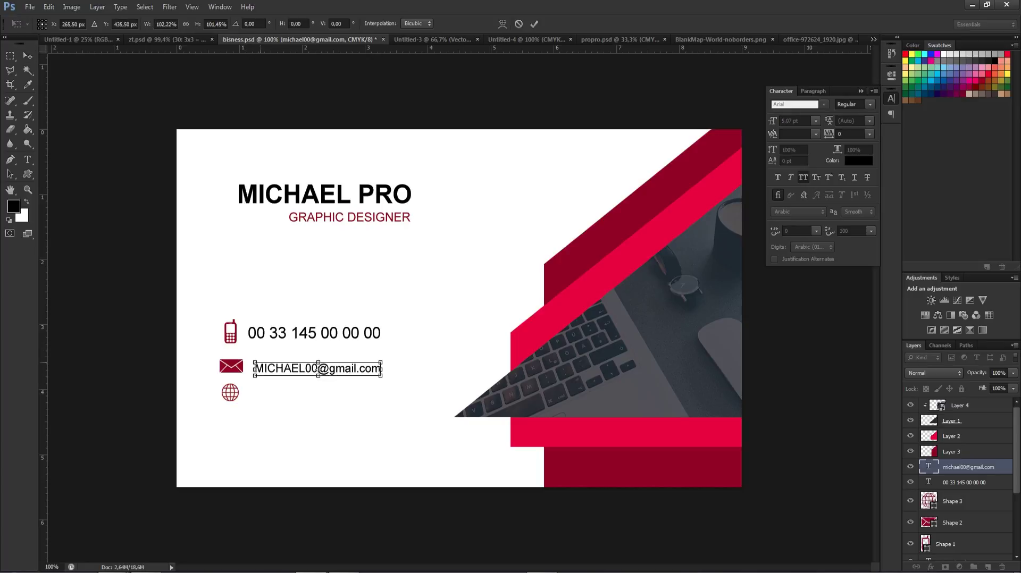
left_click_drag(255, 362, 248, 362)
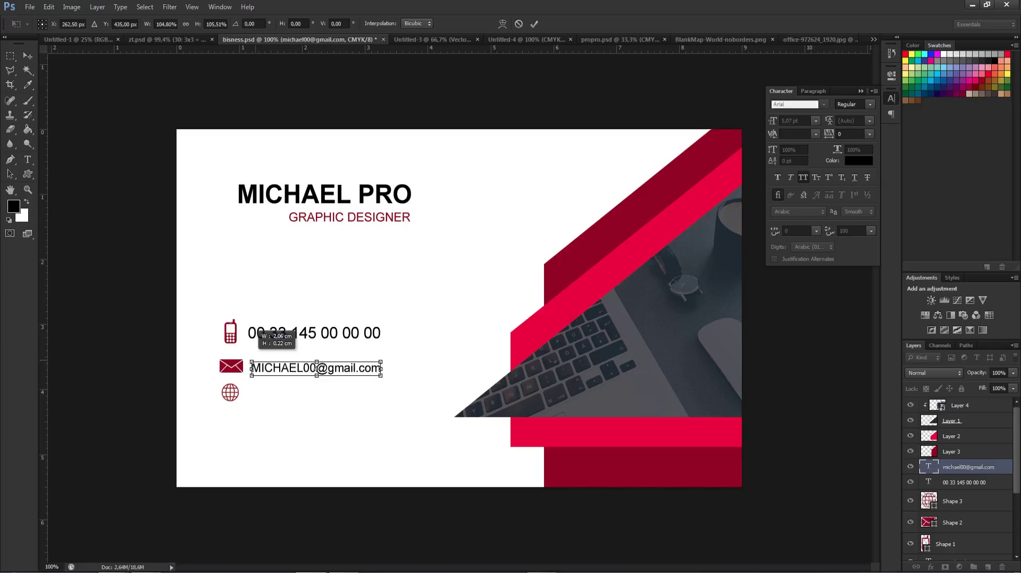
key("Return")
Nudge the Shape 2 envelope, e-mail text layer and Shape 3 globe upward to tighten spacing
right_click(234, 365)
left_click(260, 372)
key("Up")
key("Up")
key("Up")
key("Up")
key("Up")
key("Up")
key("Up")
key("Up")
key("Up")
key("Up")
right_click(253, 371)
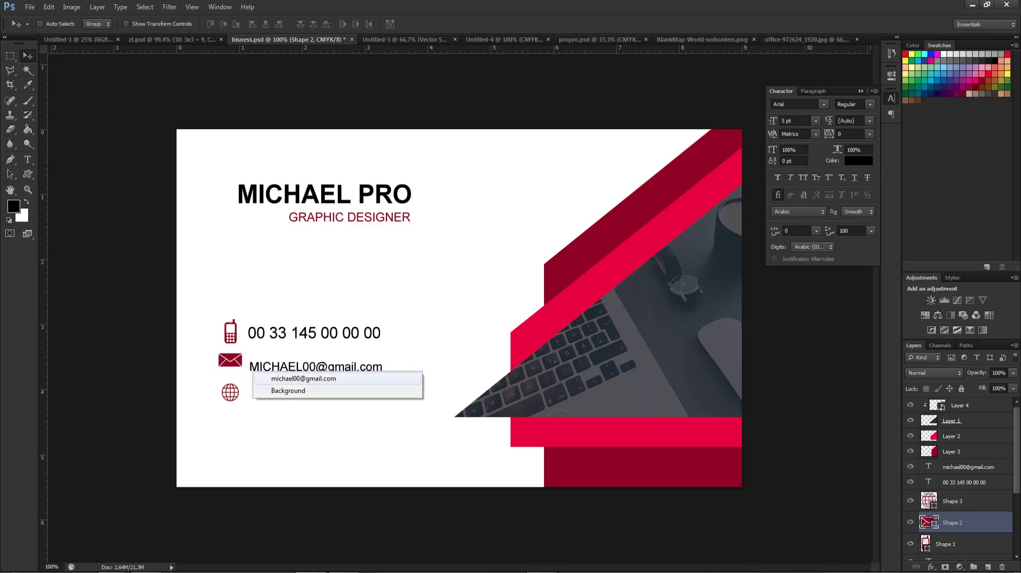
left_click(282, 378)
key("Up")
key("Up")
key("Up")
key("Up")
key("Up")
key("Up")
key("Up")
key("Down")
right_click(226, 391)
left_click(244, 398)
key("Up")
key("Up")
key("Up")
key("Up")
key("Up")
key("Up")
key("Up")
key("Up")
key("Up")
key("Up")
key("Up")
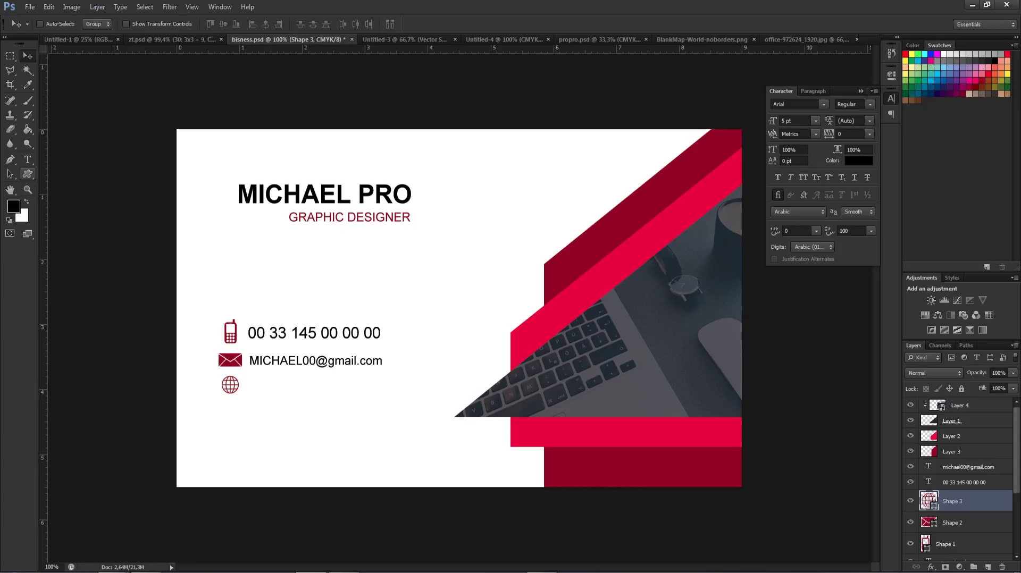
left_click(28, 159)
left_click(272, 408)
type("www.")
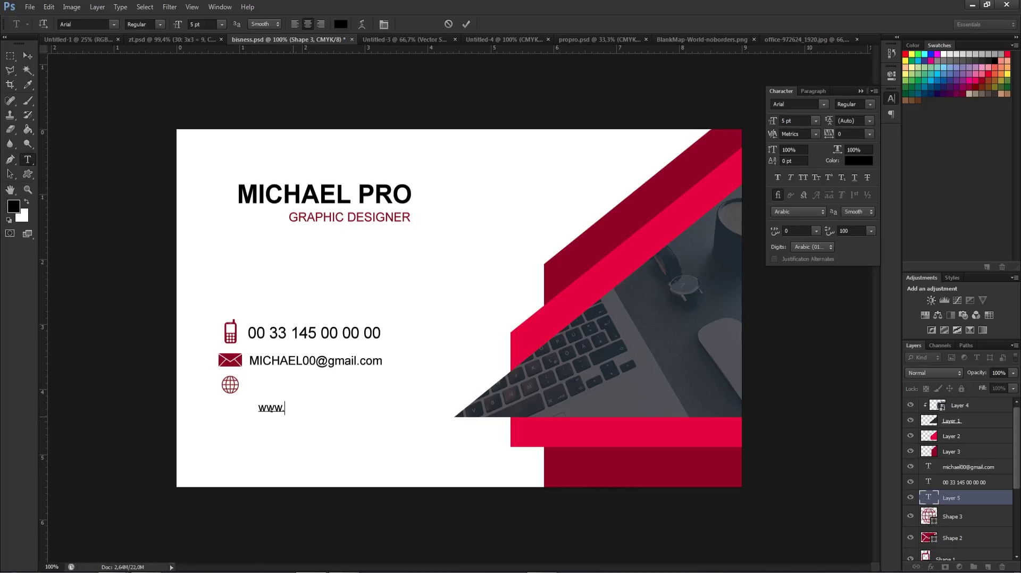
type("michaelpro")
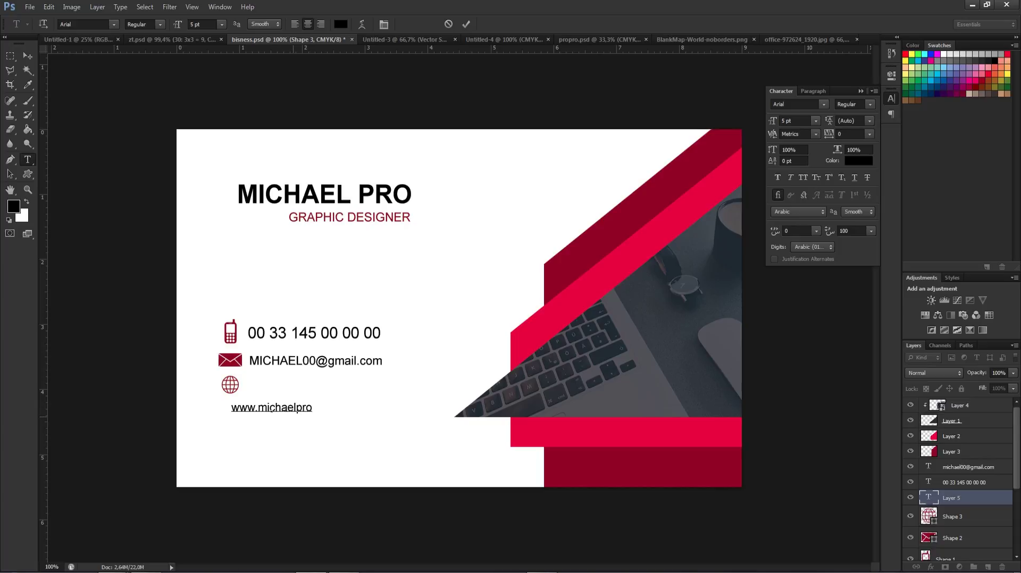
type(".")
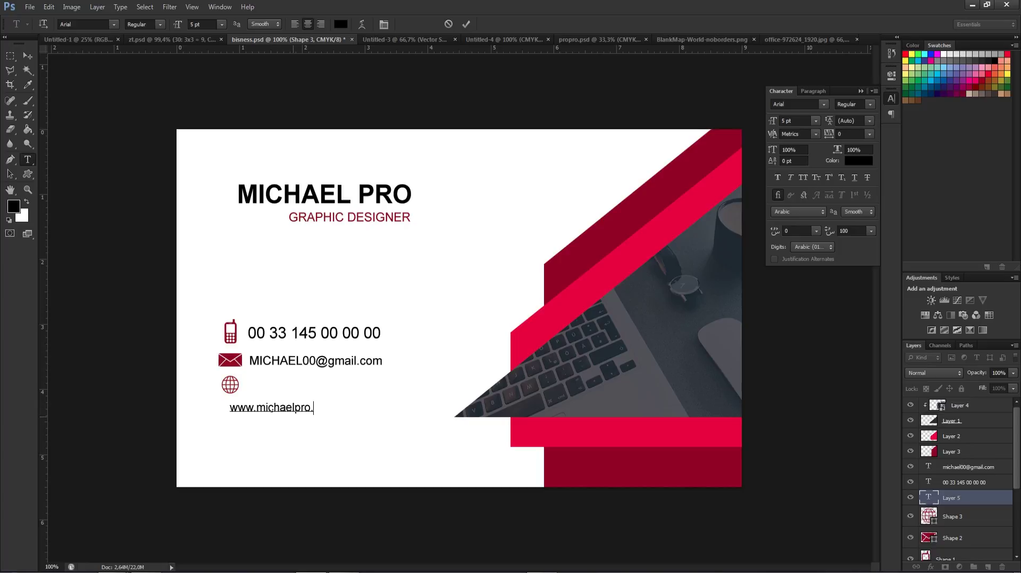
type("com")
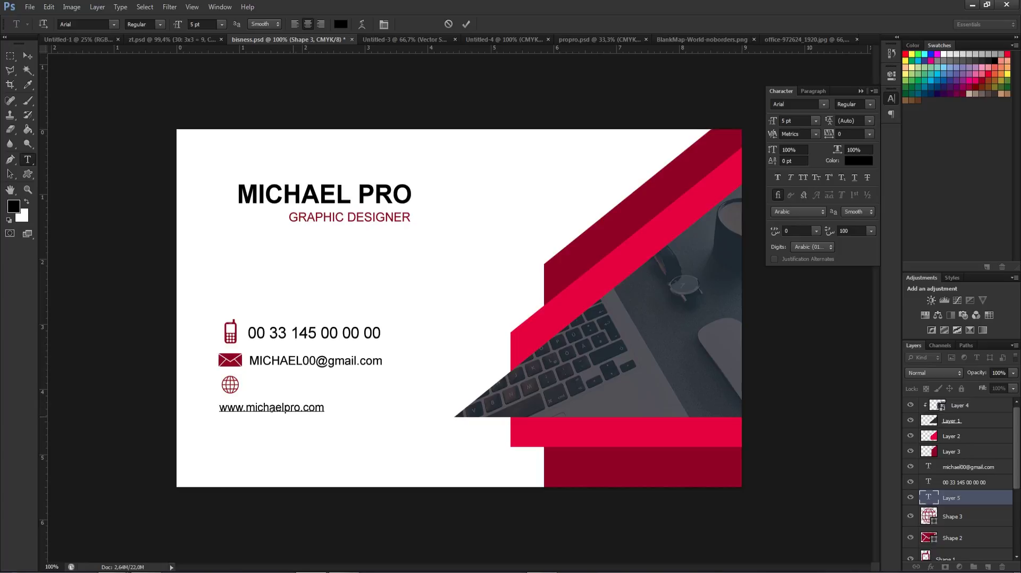
triple_click(272, 408)
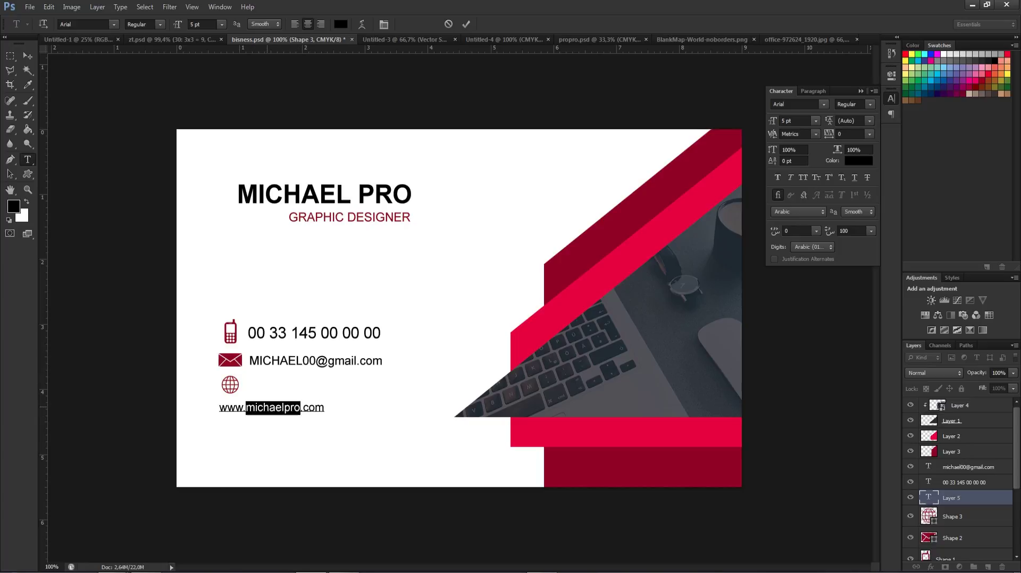
key("ctrl+shift+k")
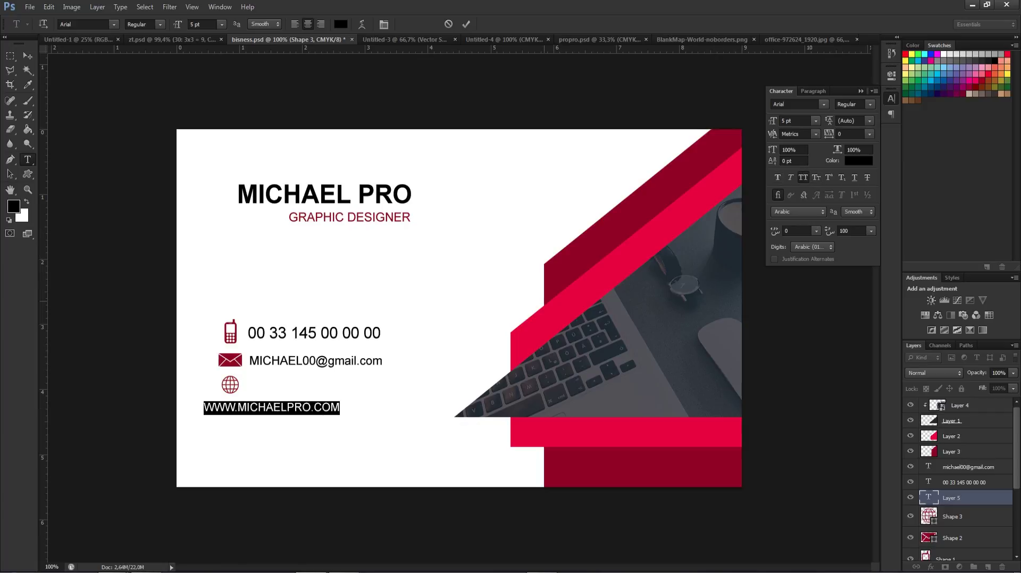
type("60")
key("Return")
Reduce the website text to 4 pt in the Character panel and commit it
left_click(850, 133)
left_click(794, 120)
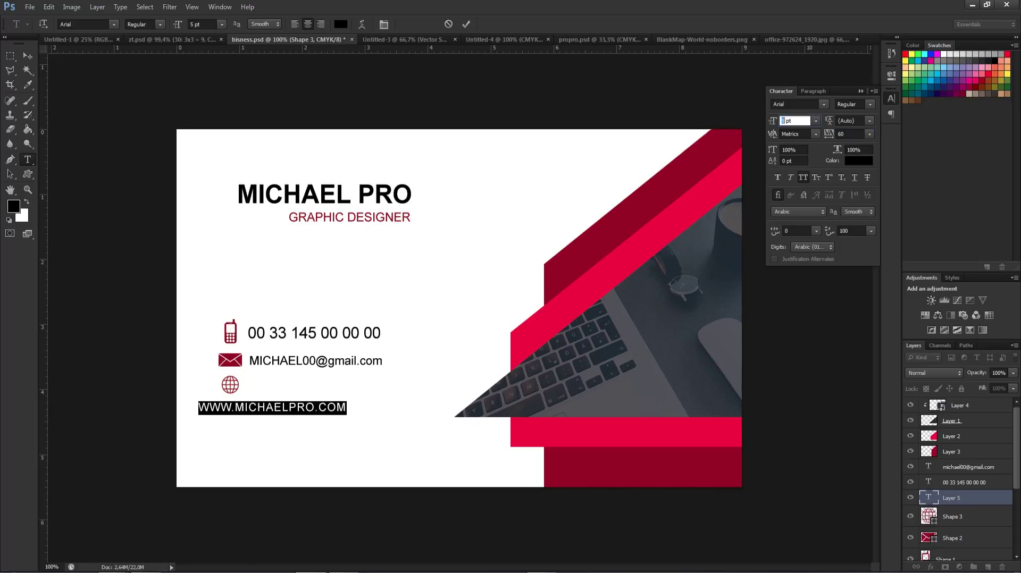
key("Down")
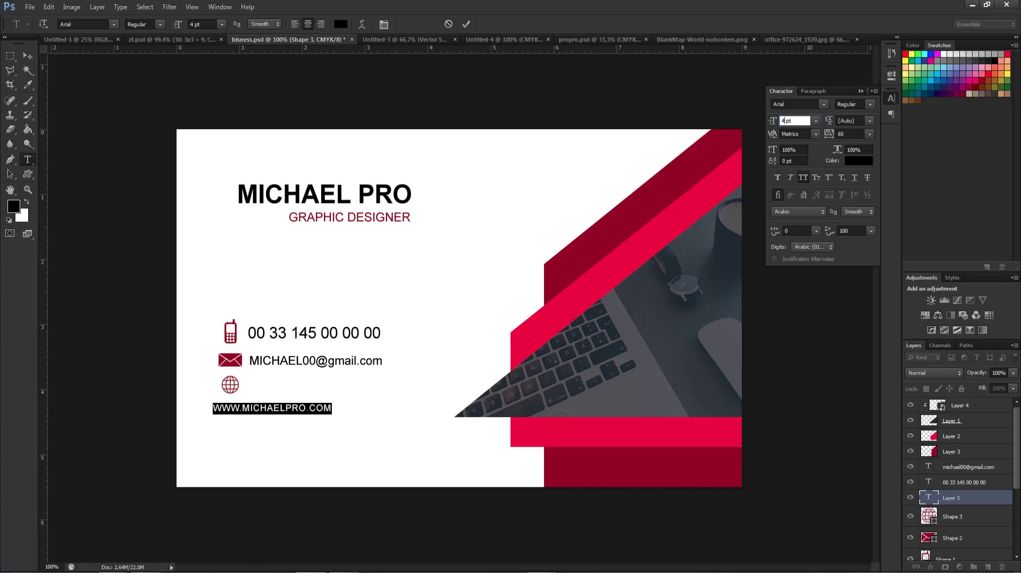
left_click(27, 55)
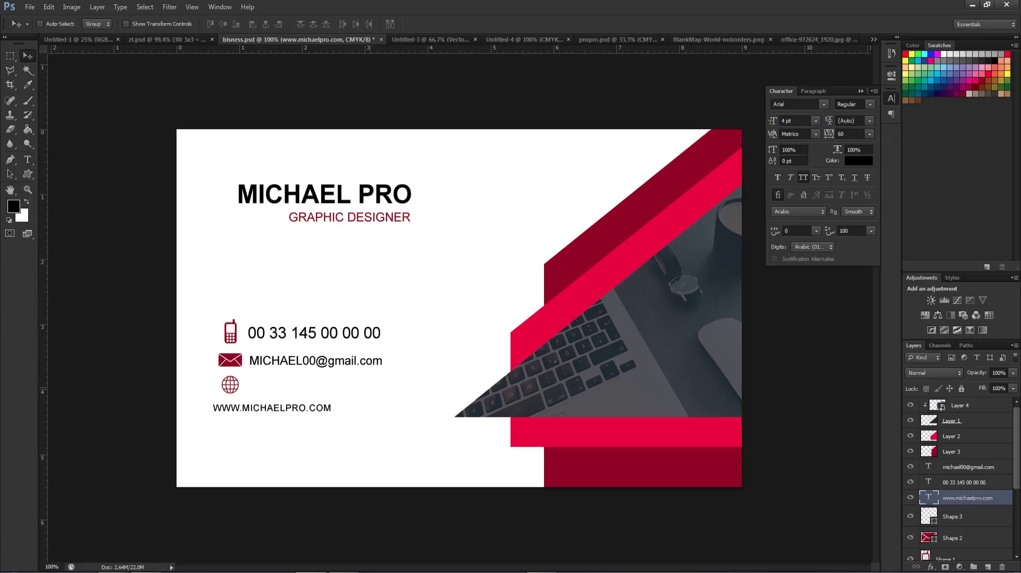
key("ctrl+t")
Scale the website line to 4.46 pt and add a vertical guide at the text's left edge
mouse_move(333, 415)
left_mouse_down()
mouse_move(345, 416)
mouse_move(346, 391)
left_mouse_up()
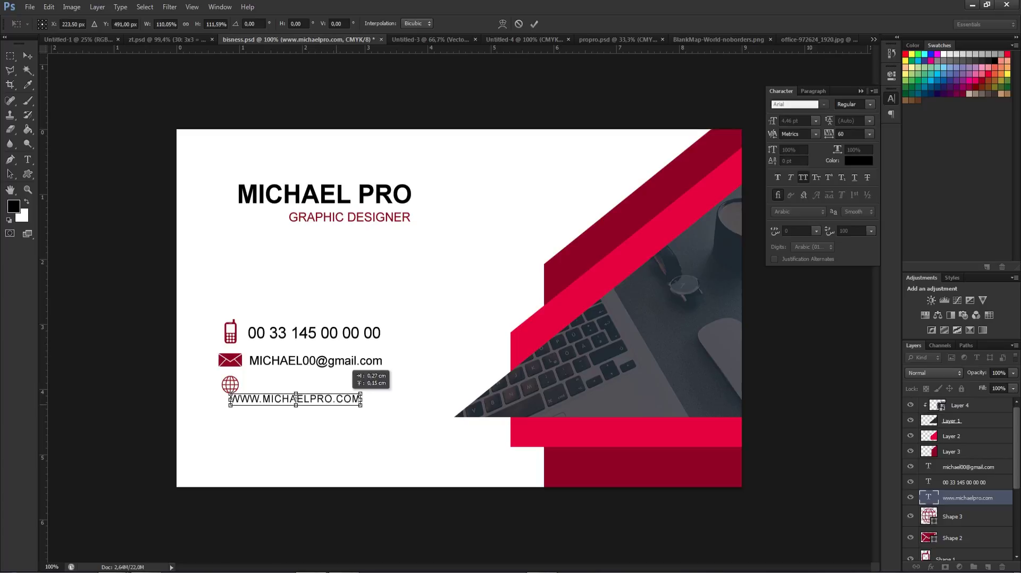
key("Return")
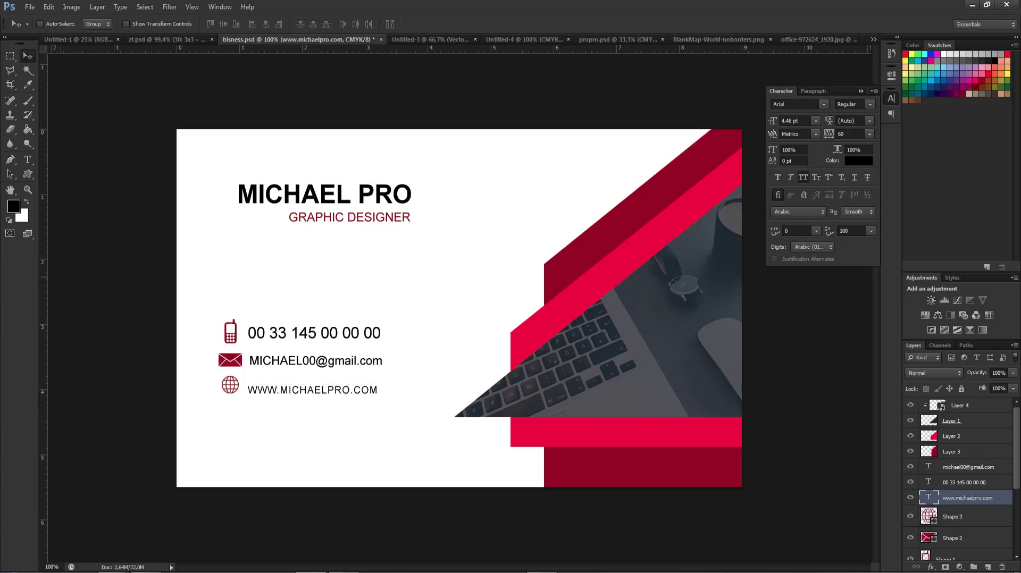
left_click_drag(47, 266, 248, 285)
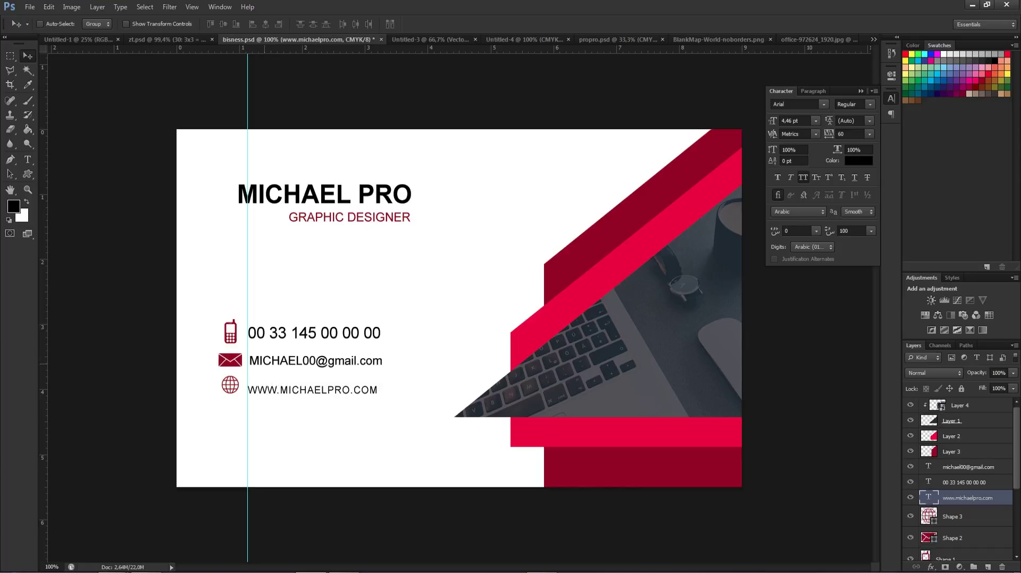
key("Left")
key("Left")
key("Left")
key("Right")
key("Right")
key("Right")
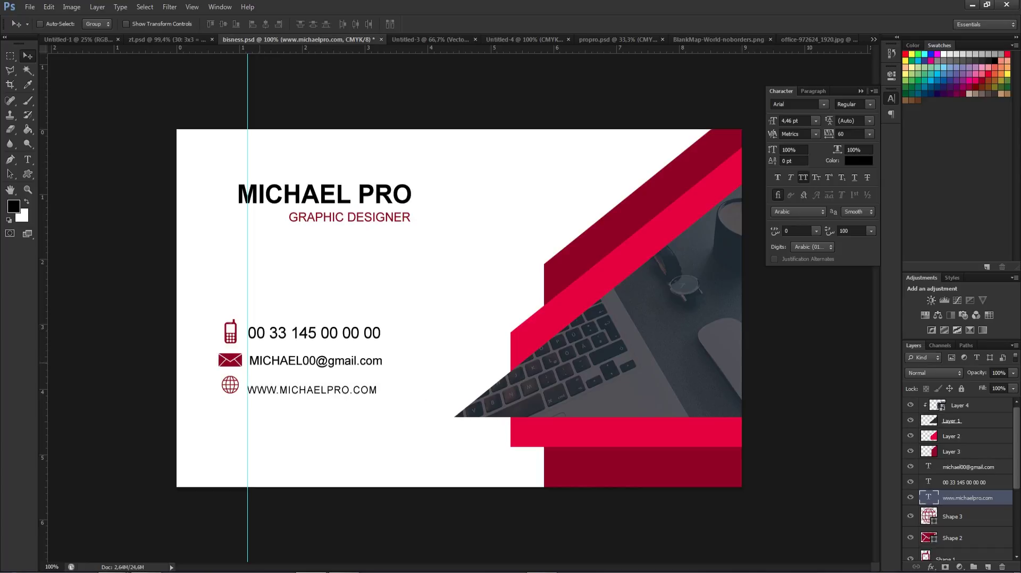
Nudge the e-mail line left onto the guide and the website line up beside the globe
right_click(260, 361)
left_click(310, 367)
key("Left")
key("Left")
key("Left")
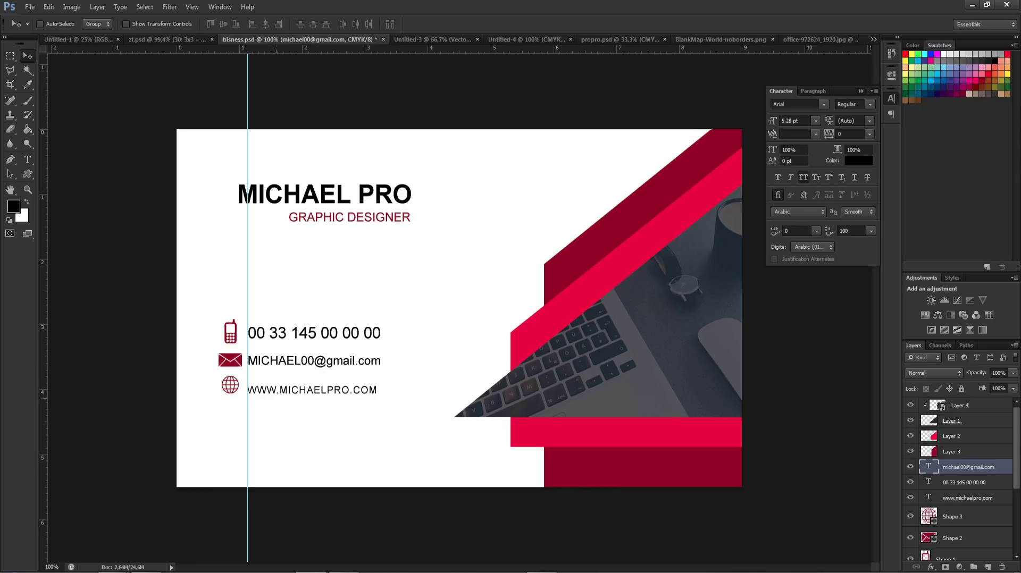
right_click(276, 392)
left_click(326, 400)
key("Up")
key("Up")
key("Up")
key("Up")
key("Up")
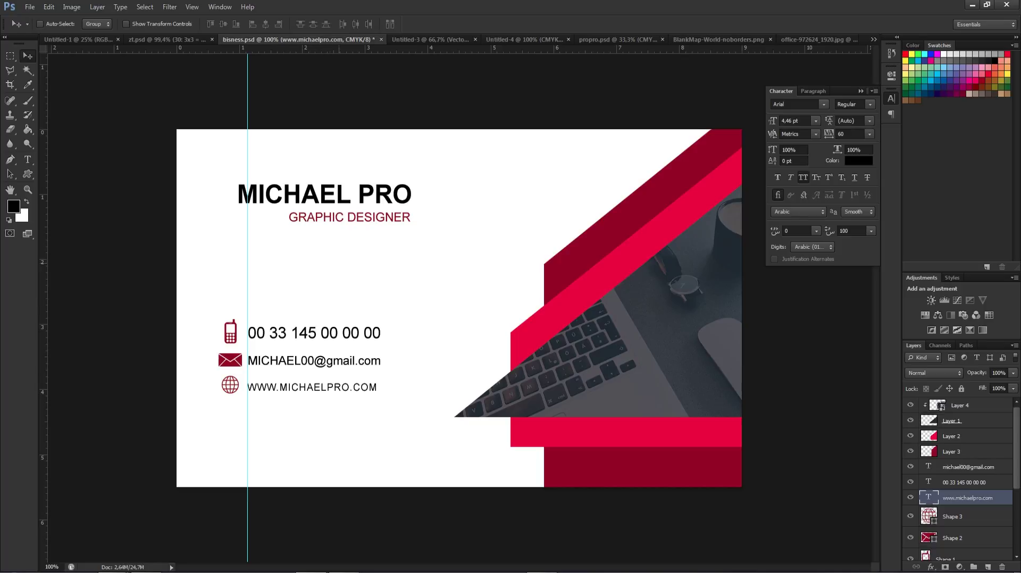
Draw a crimson location-pin shape (Shape 4) below the globe and nudge it left into line
key("u")
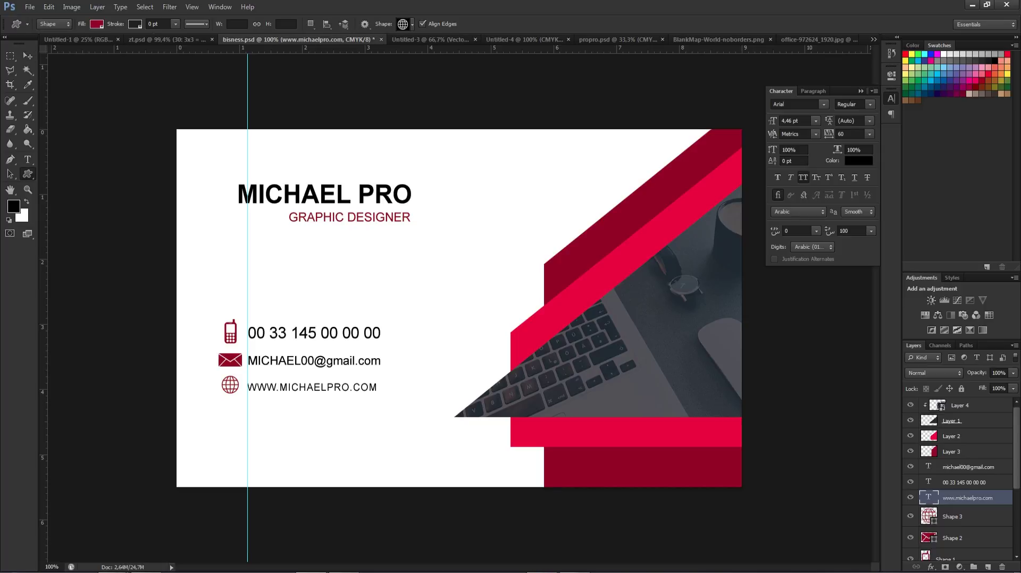
left_click(413, 24)
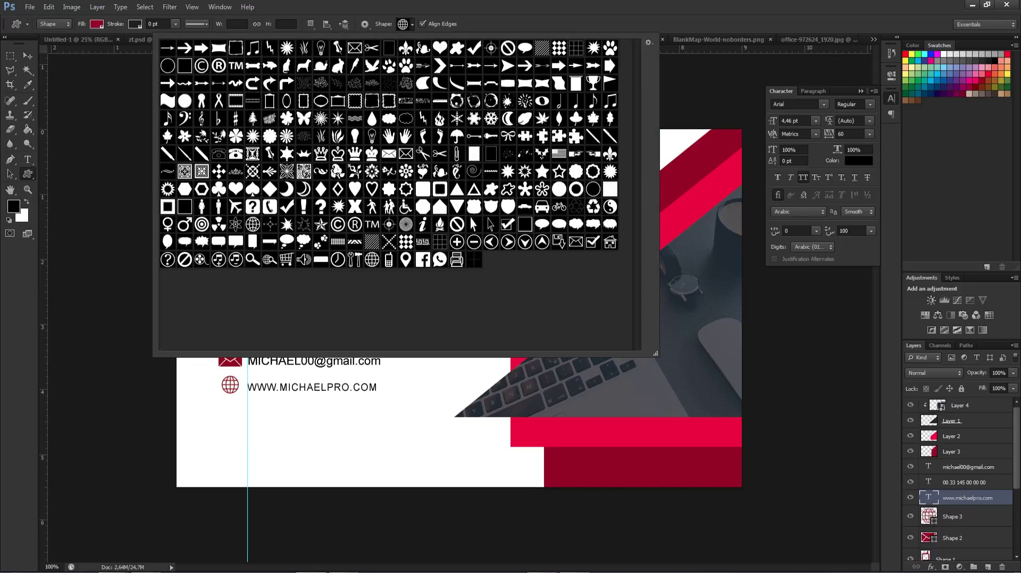
left_click(405, 260)
key("Return")
left_click_drag(228, 402, 239, 419)
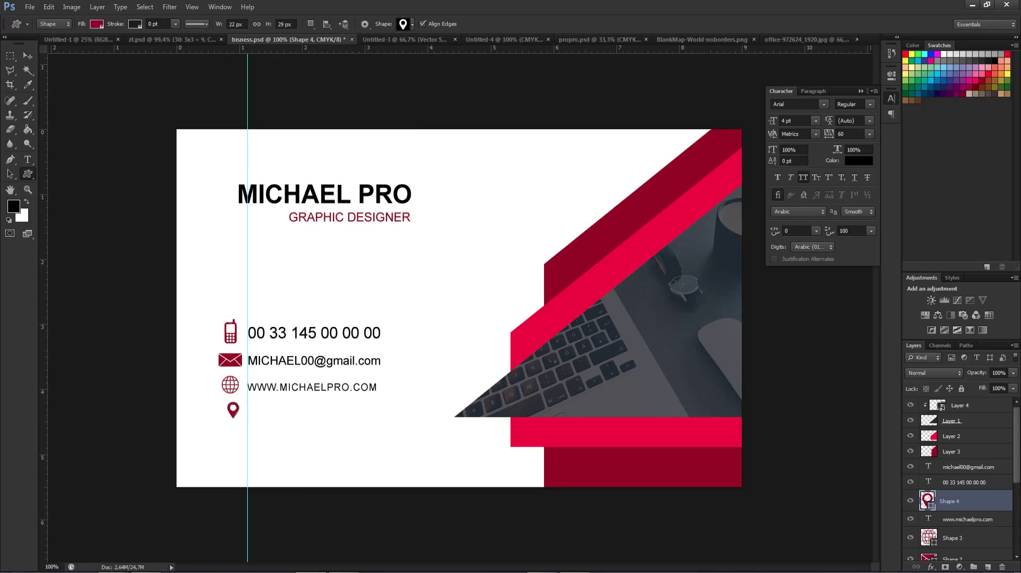
key("v")
key("Left")
key("Left")
key("Left")
key("Left")
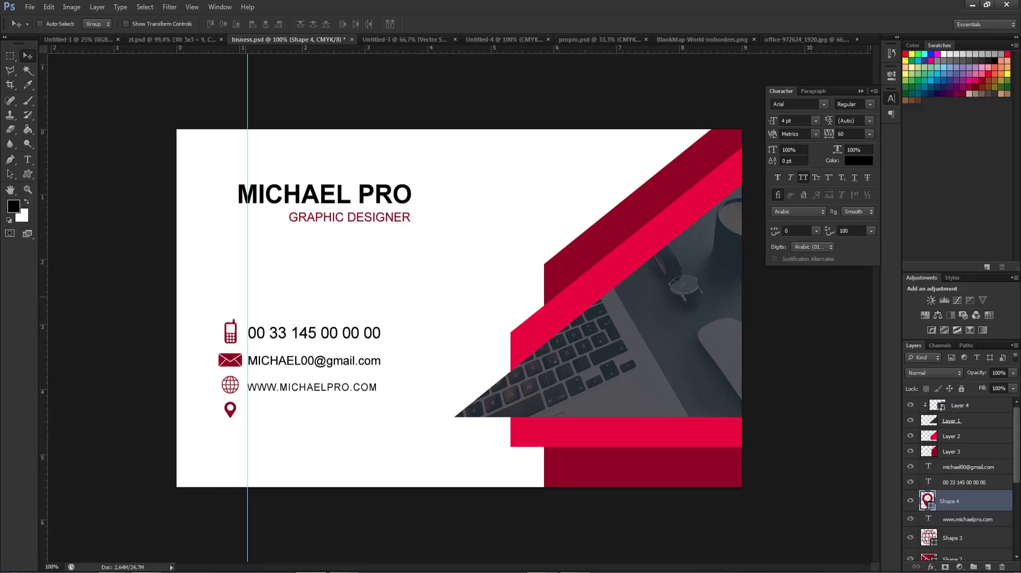
Type 'NEW YORK CITY' beside the pin, align it with the contact lines, and close the Character panel
key("t")
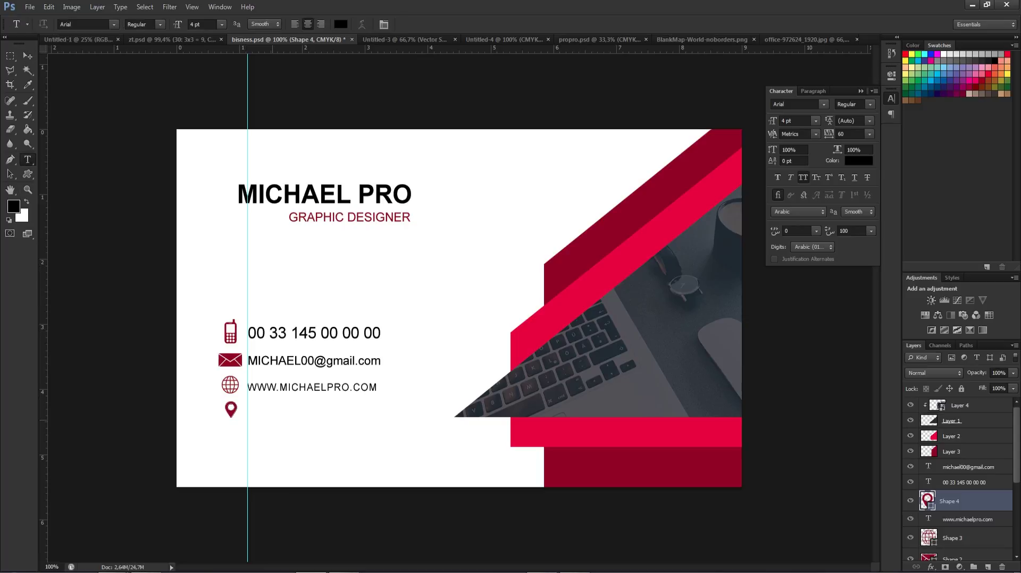
left_click(258, 416)
type("NEW YORK ")
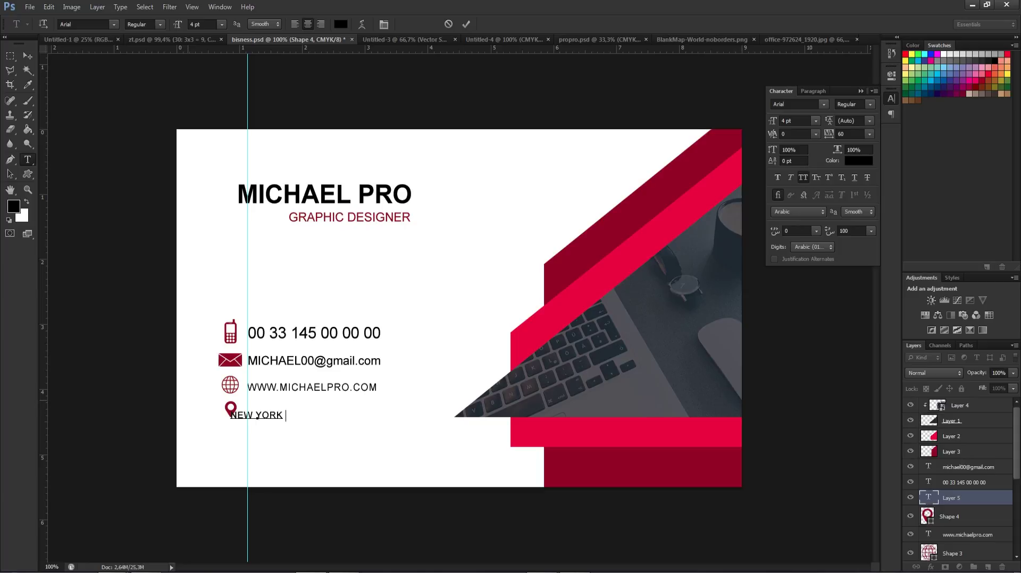
type("CITY")
key("ctrl+Return")
key("v")
left_click_drag(284, 390, 314, 389)
key("Up")
key("Up")
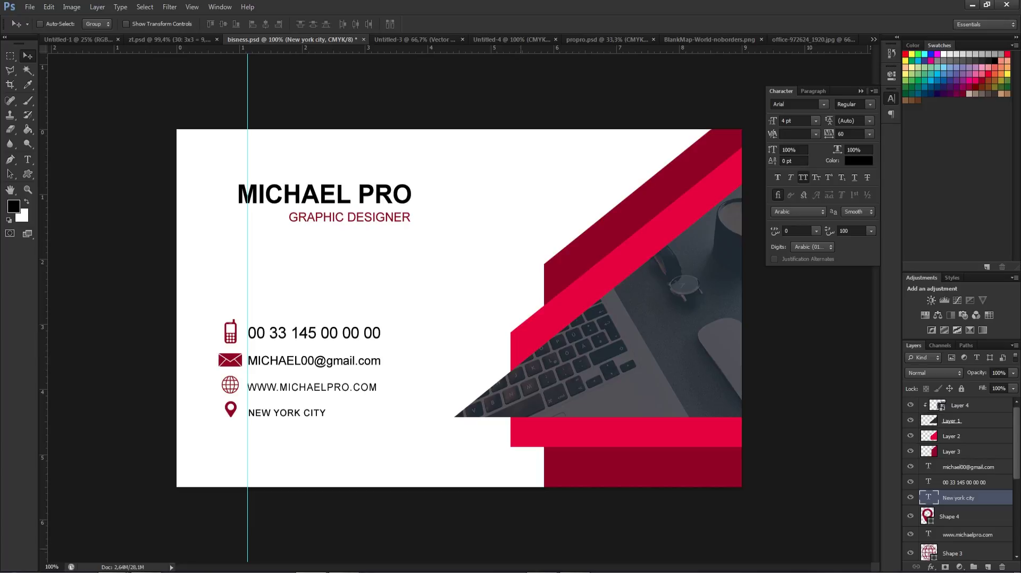
left_click(862, 90)
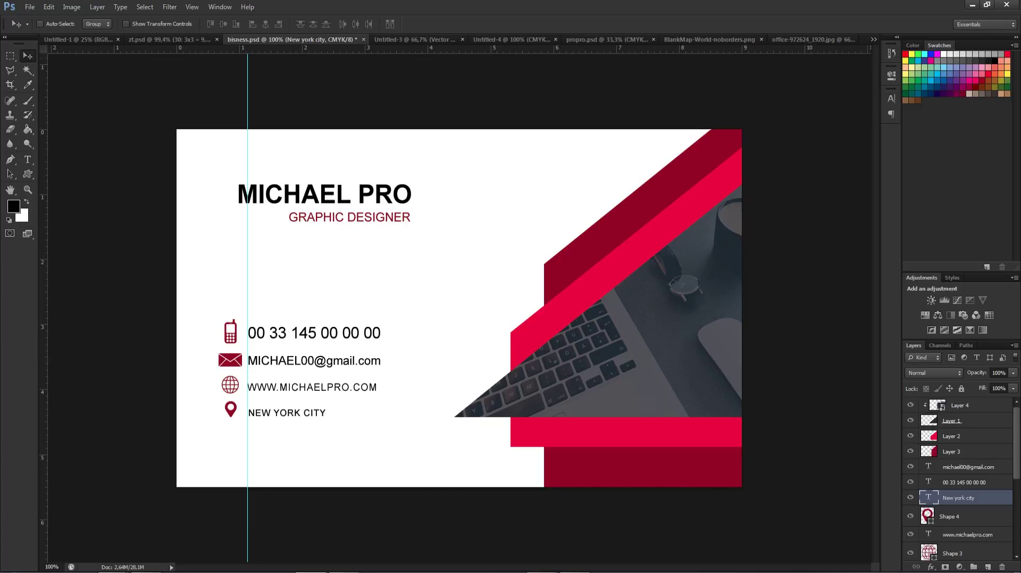
Drag the Print Pro logo layers from propro.psd into bisness.psd and move them to the top
left_click(607, 40)
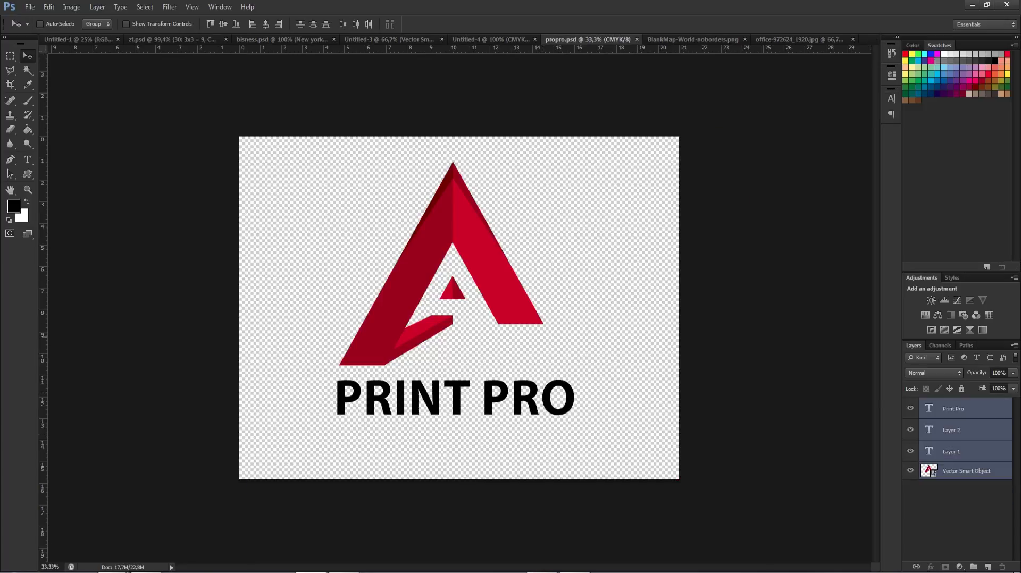
left_click_drag(497, 263, 291, 20)
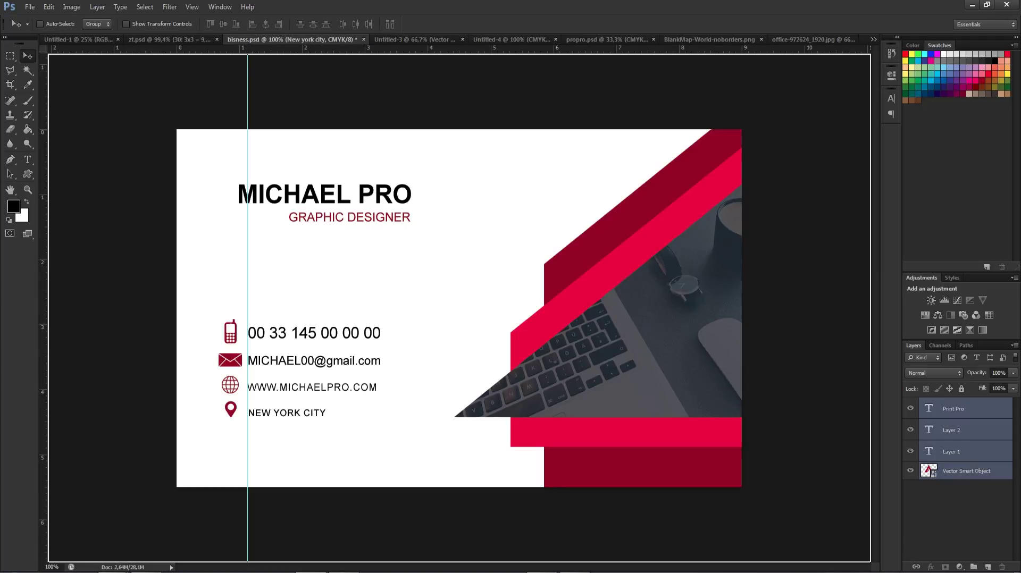
left_click_drag(282, 39, 458, 308)
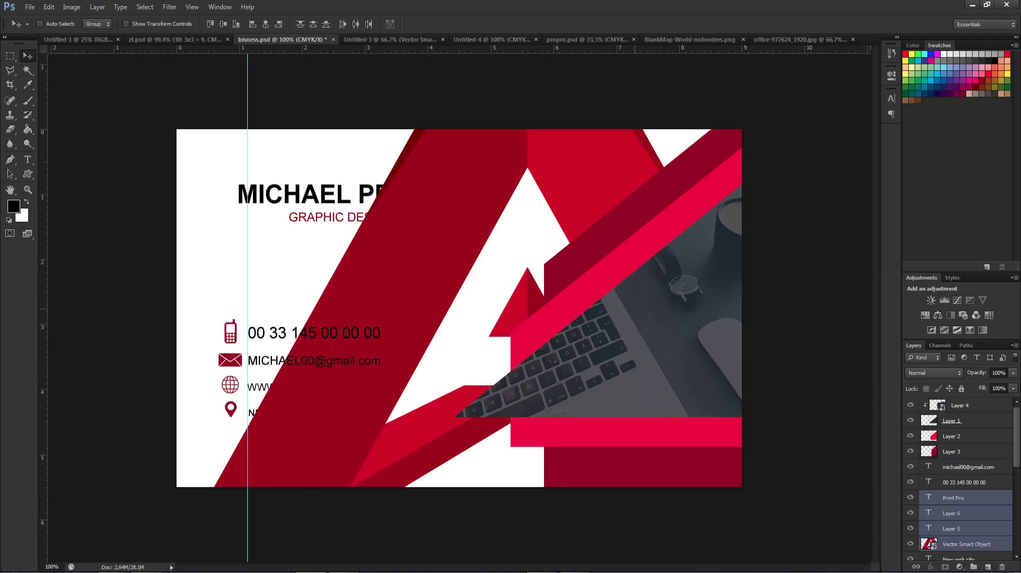
left_click_drag(957, 513, 957, 399)
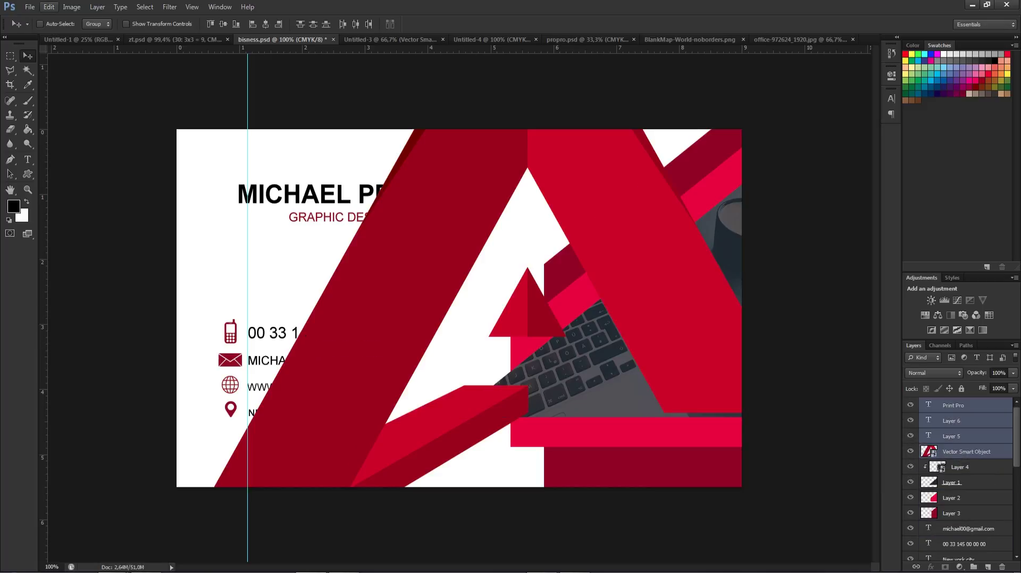
Scale the logo to about 10% and position it over the laptop photo
left_click(48, 7)
left_click(64, 209)
left_click_drag(182, 305, 181, 306)
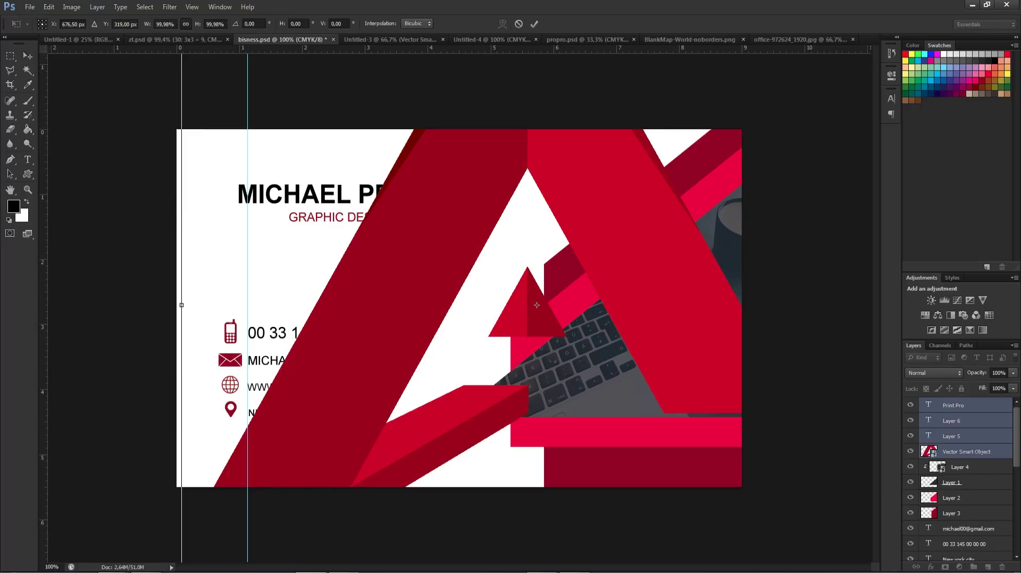
left_click_drag(147, 24, 96, 24)
key("Up")
key("Up")
key("Up")
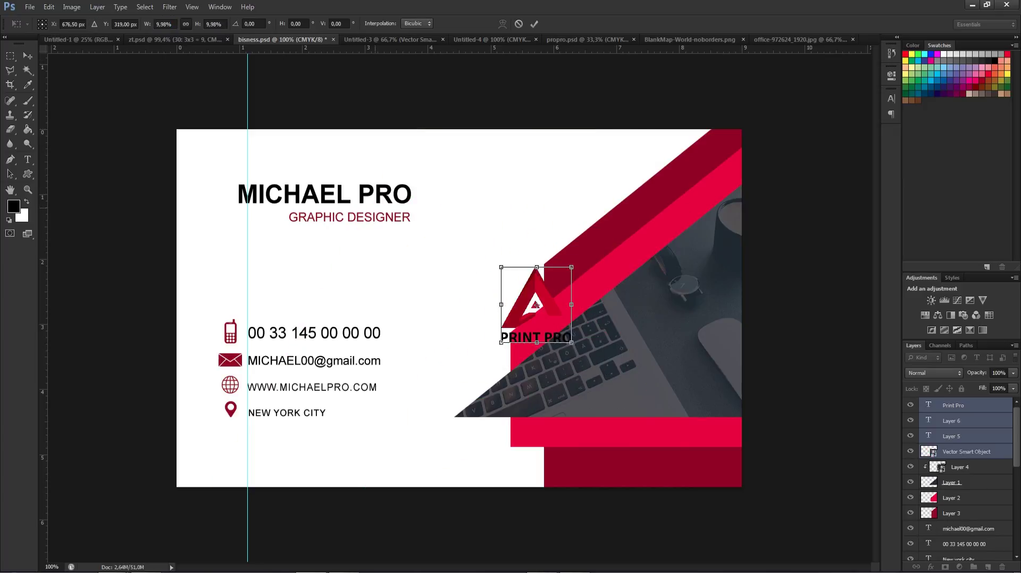
left_click_drag(536, 305, 644, 347)
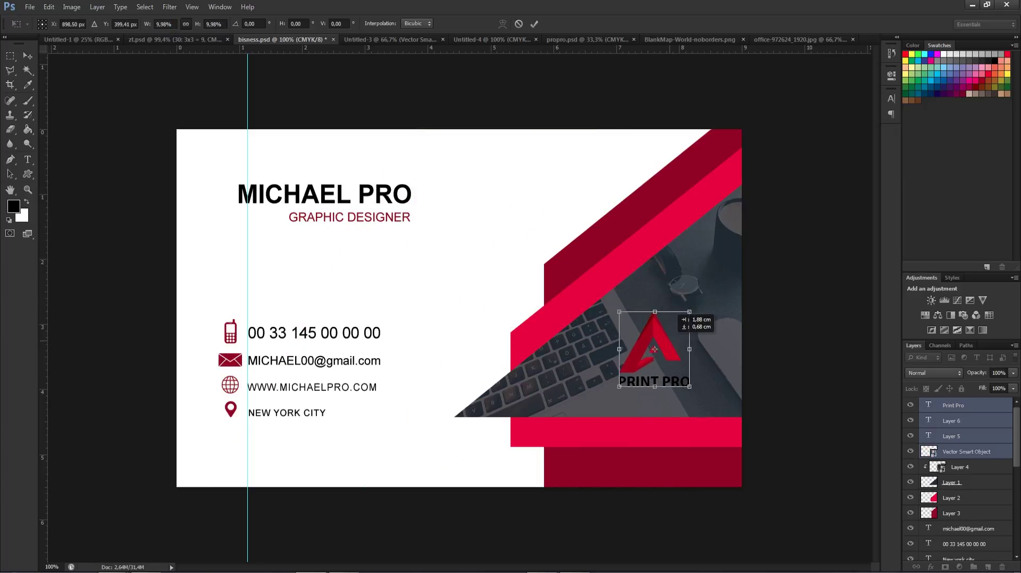
key("Return")
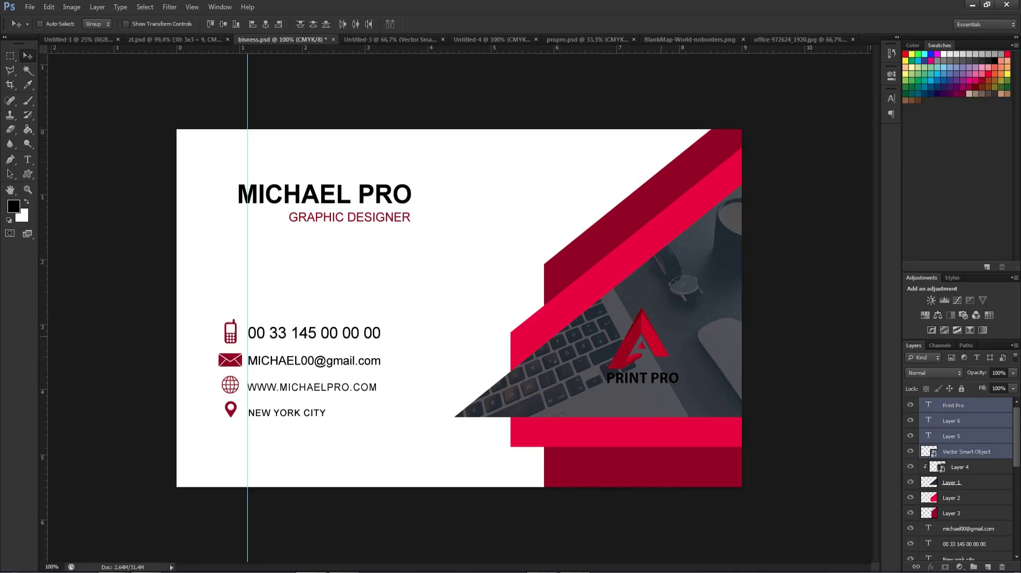
Make the PRINT PRO logo text white
left_click(953, 406)
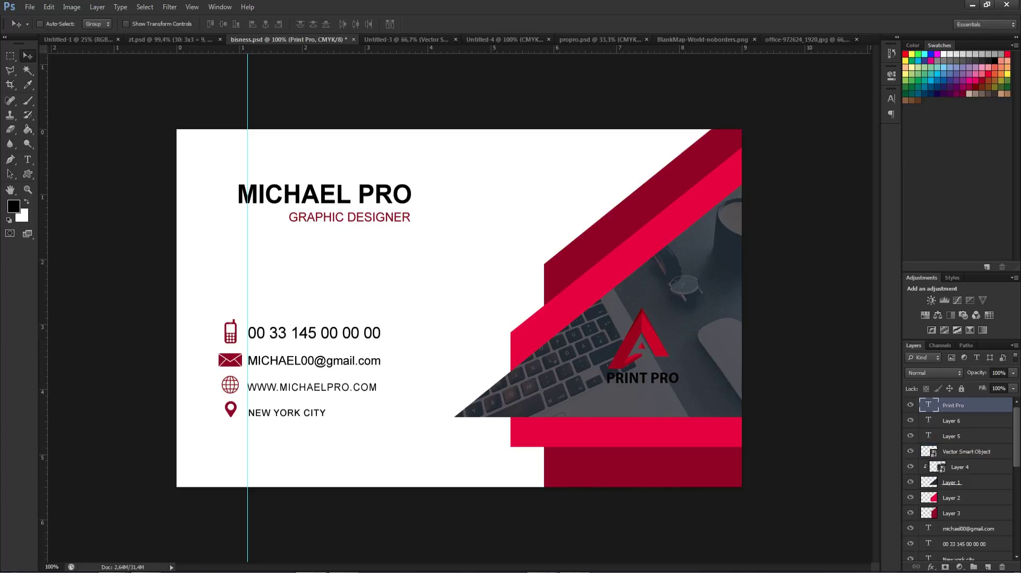
double_click(929, 405)
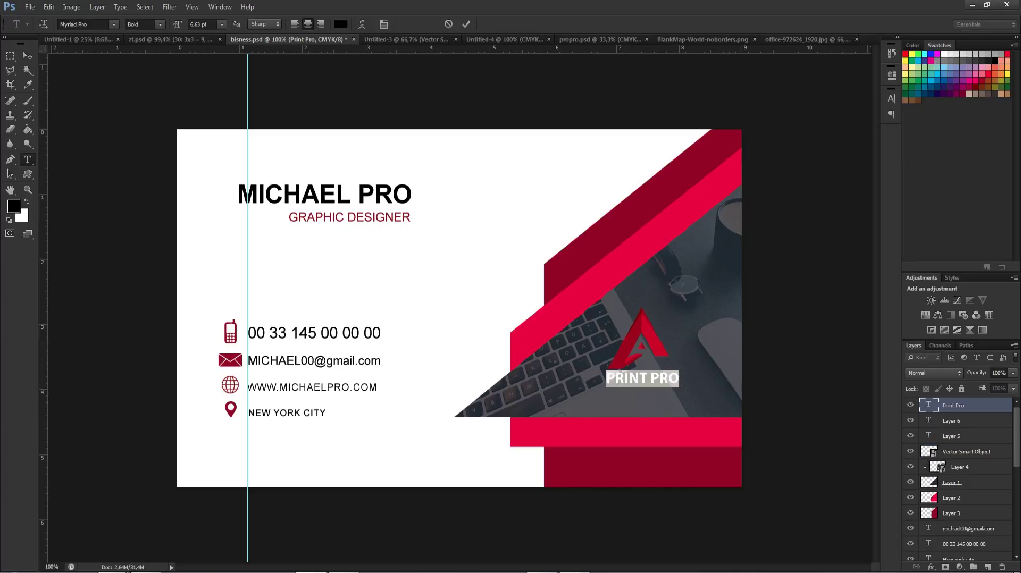
left_click(27, 202)
left_click(27, 55)
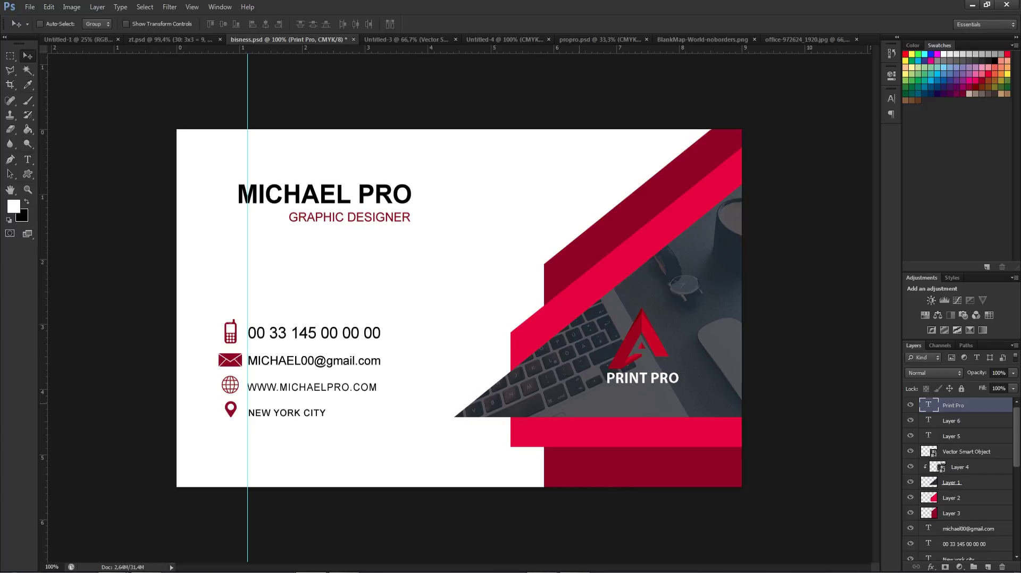
Lower the laptop photo layer (Layer 4) opacity to 23%
right_click(688, 304)
left_click(708, 310)
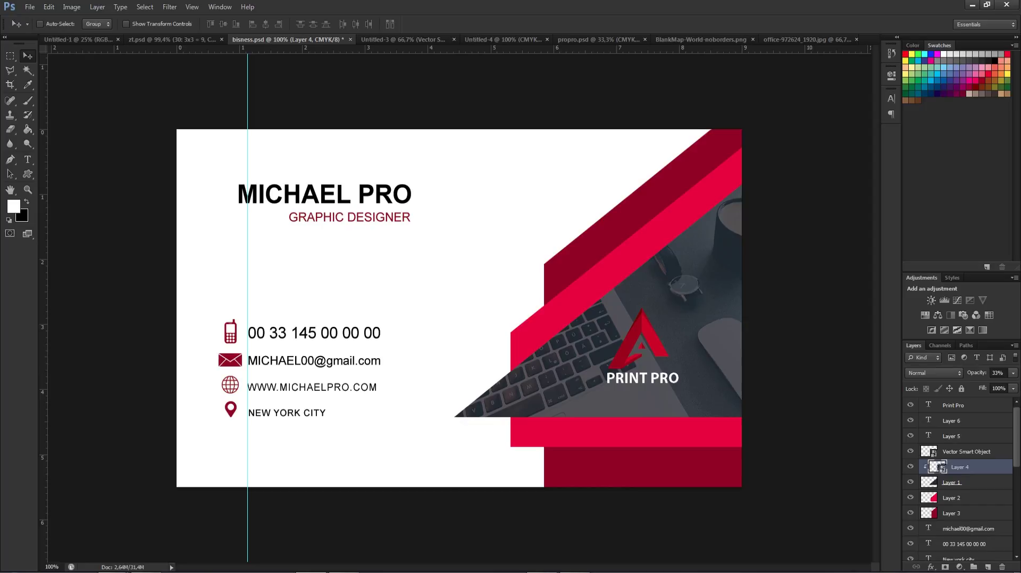
left_click(1014, 373)
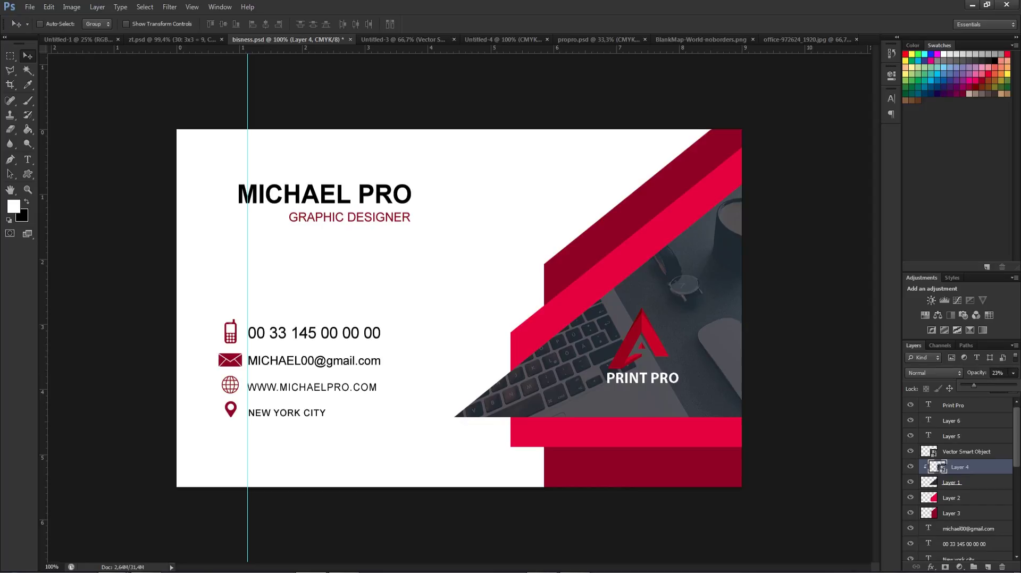